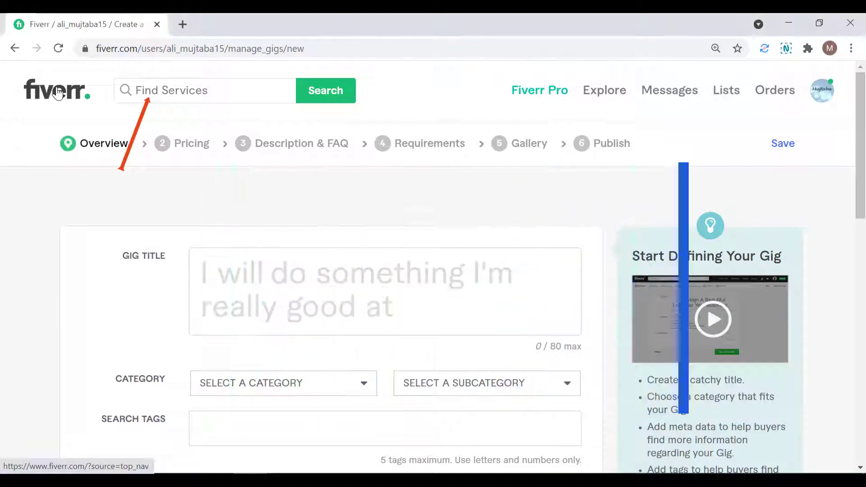
# - Open the Fiverr home page in a separate tab and search its services for "data entry"
pyautogui.rightClick(58, 93)
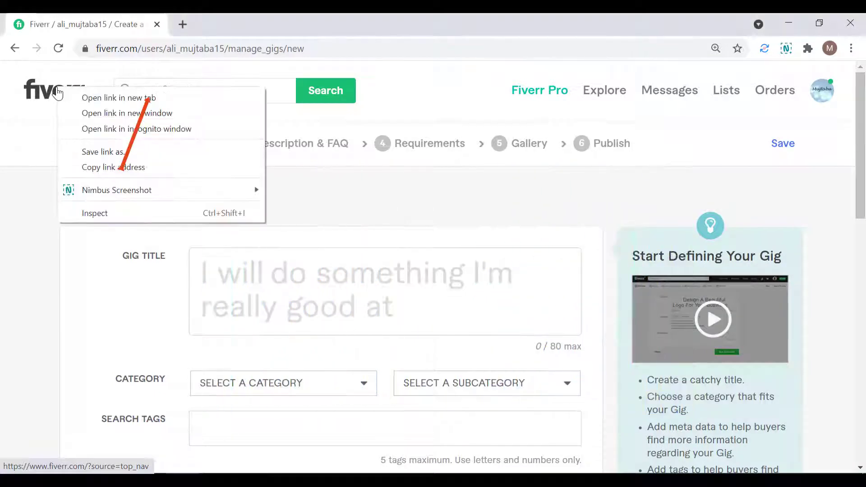
pyautogui.click(82, 98)
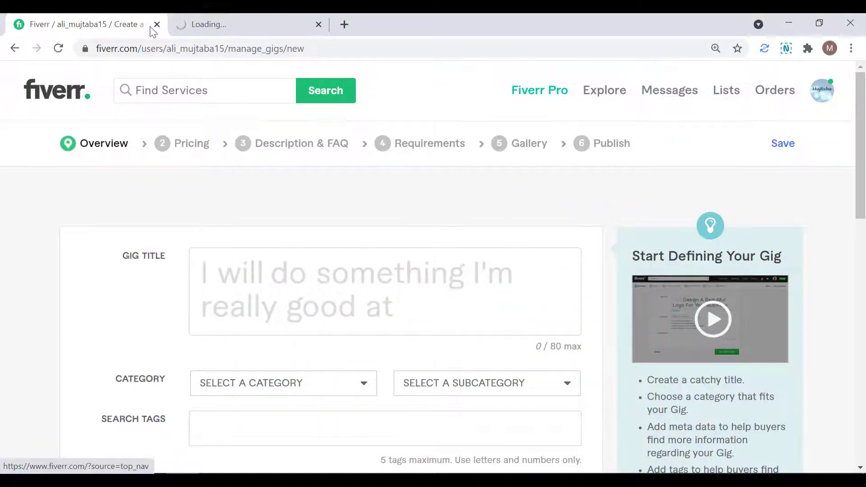
pyautogui.click(224, 17)
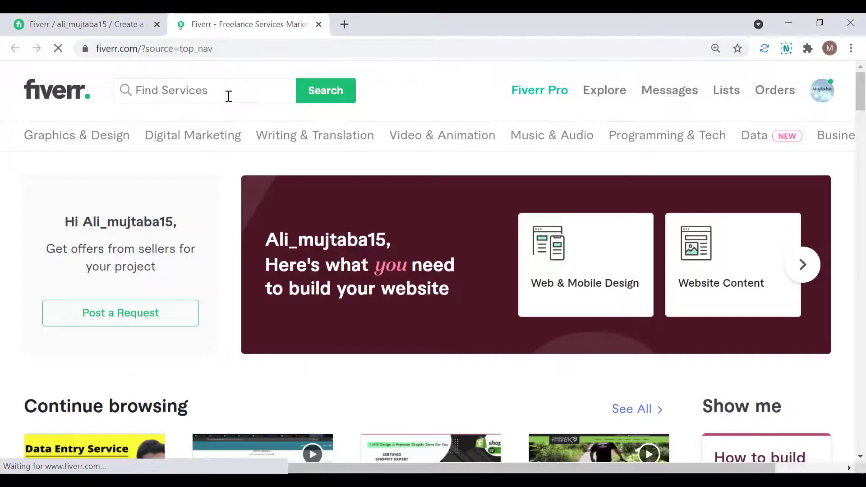
pyautogui.click(228, 96)
pyautogui.write('da')
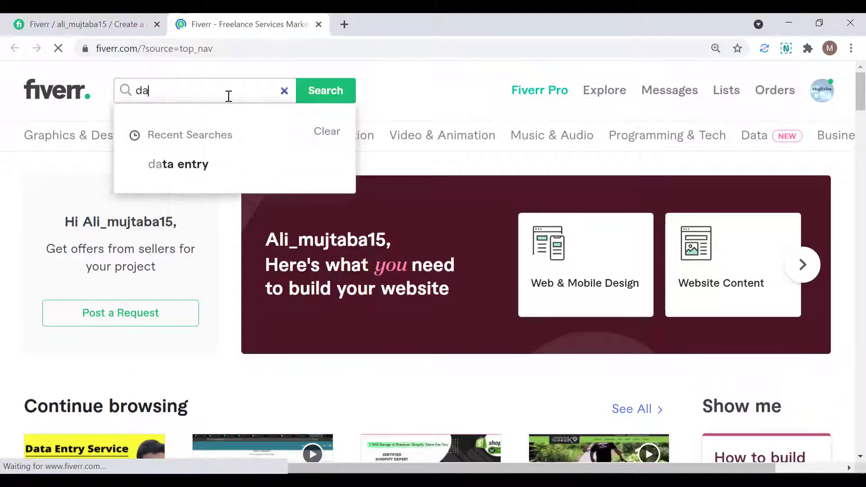
pyautogui.write('ta entry')
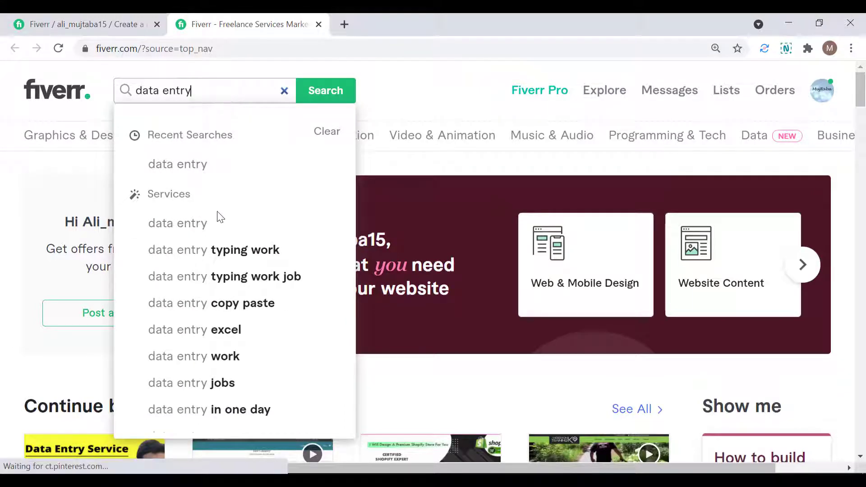
pyautogui.click(219, 223)
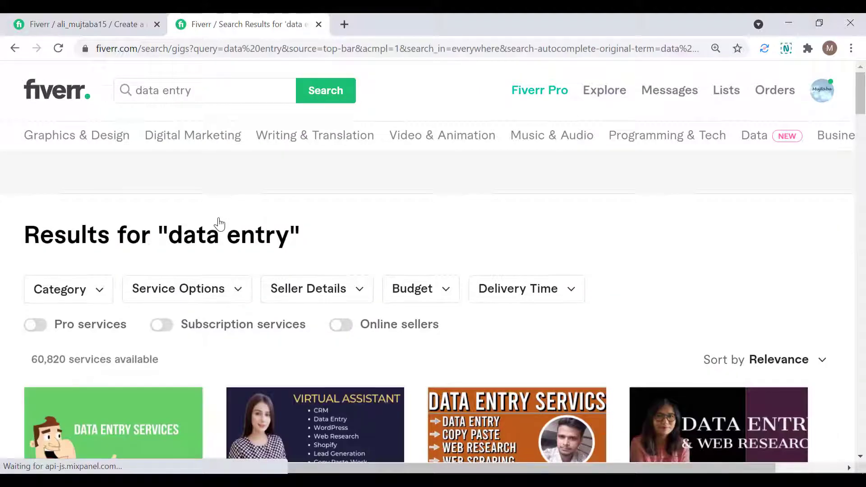
# - Look through the data entry results and open the yellow "Data Entry Service" gig covering data entry, copy paste and web research
pyautogui.scroll(-5, 400, 248)
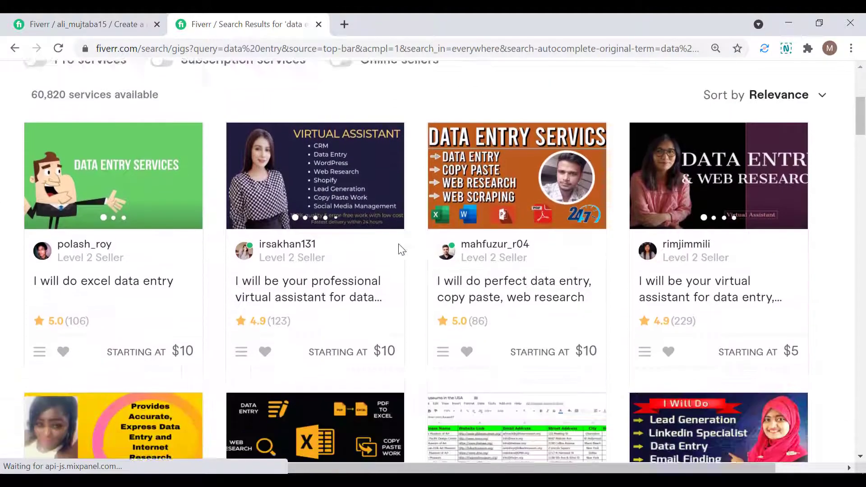
pyautogui.scroll(-3, 399, 243)
pyautogui.scroll(-3, 422, 283)
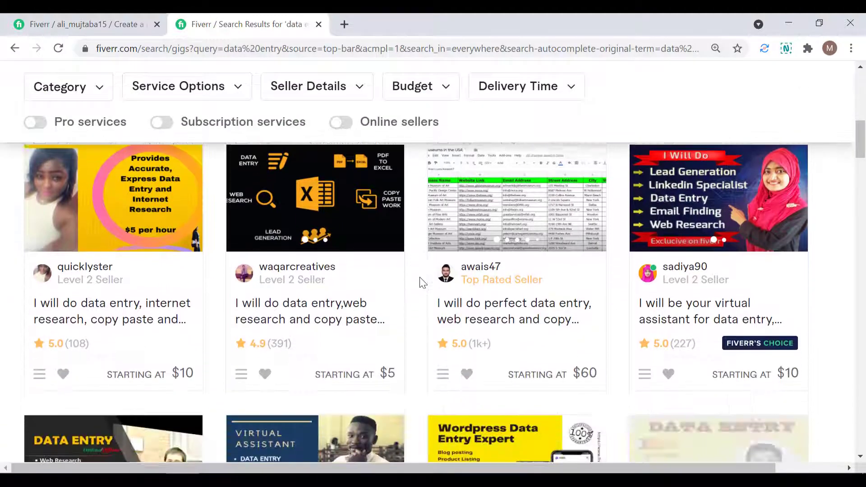
pyautogui.scroll(-8, 422, 283)
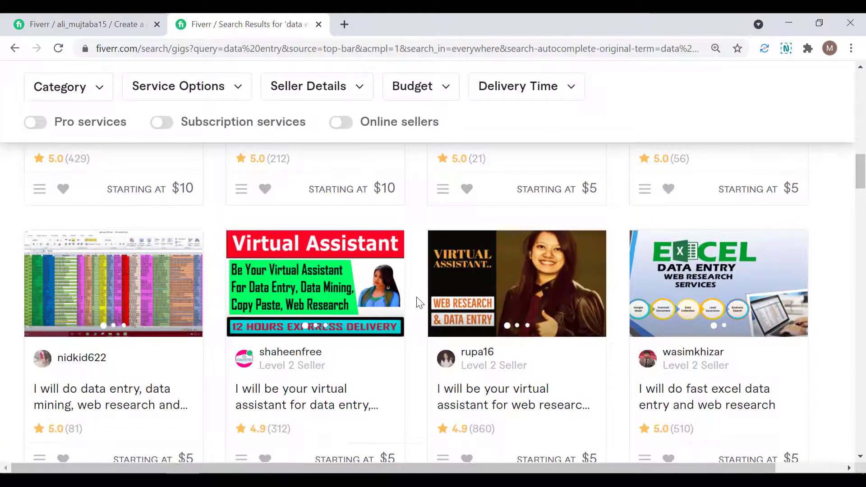
pyautogui.scroll(-7, 420, 303)
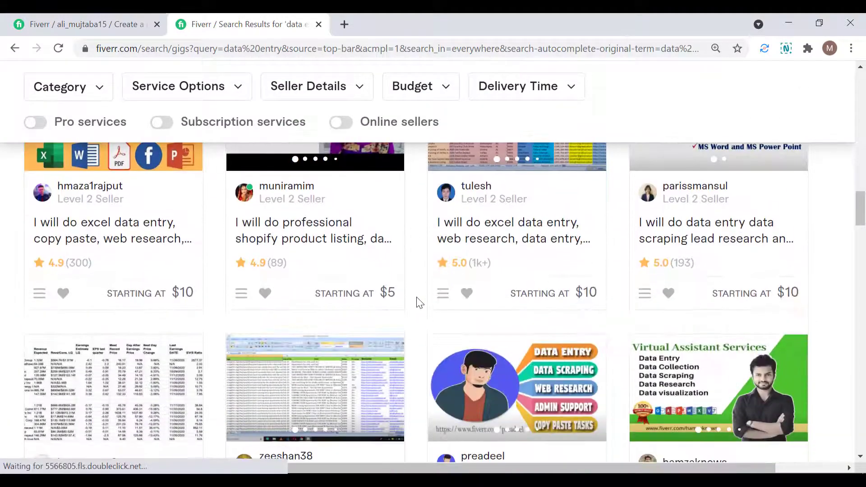
pyautogui.scroll(-8, 420, 303)
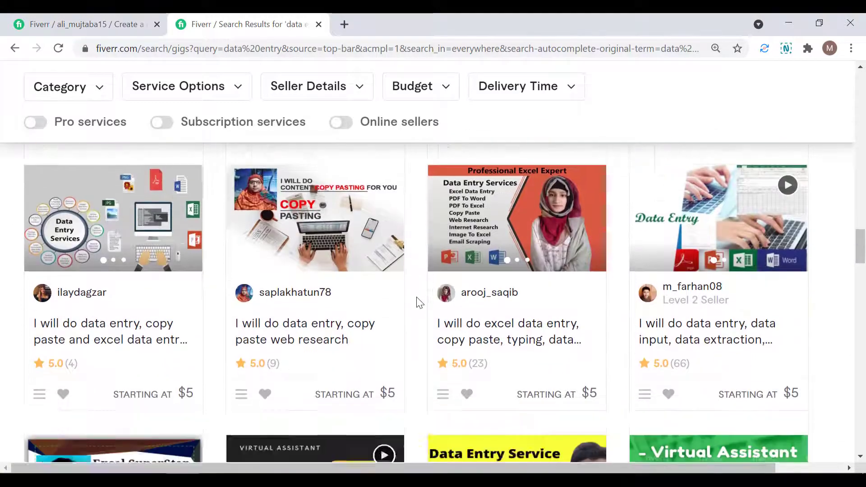
pyautogui.scroll(-5, 419, 302)
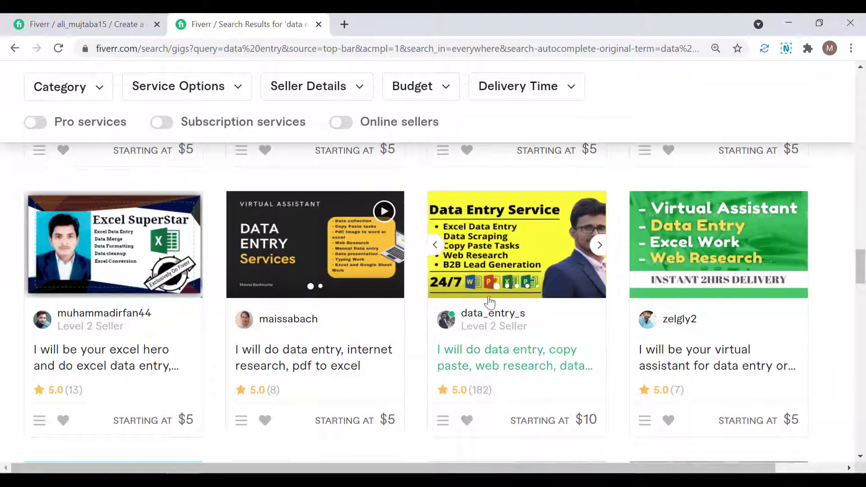
pyautogui.click(538, 370)
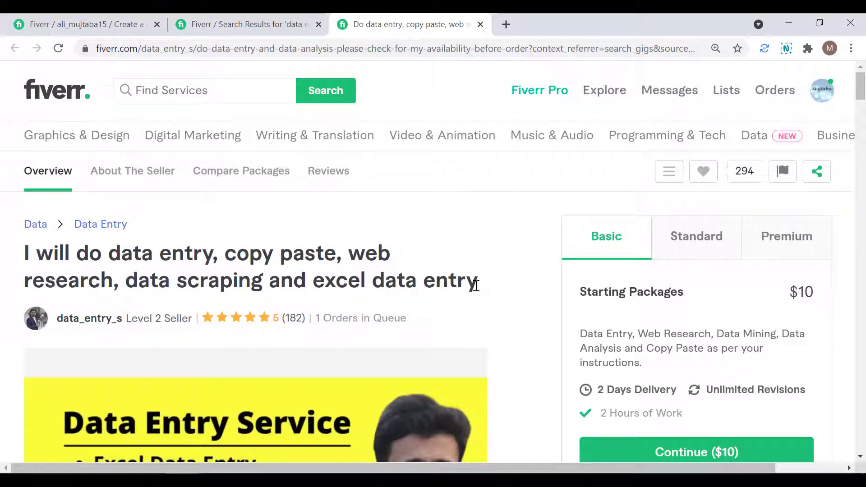
# - Copy "do data entry, copy paste, web research, data scraping and excel data entry" from the opened gig's title
pyautogui.moveTo(476, 285); pyautogui.dragTo(113, 256)
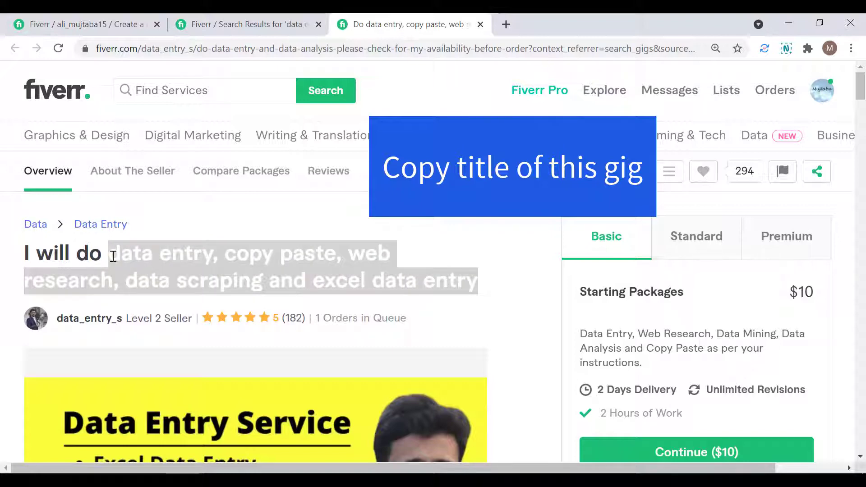
pyautogui.hotkey('shift', 'Left')
pyautogui.hotkey('shift', 'Left')
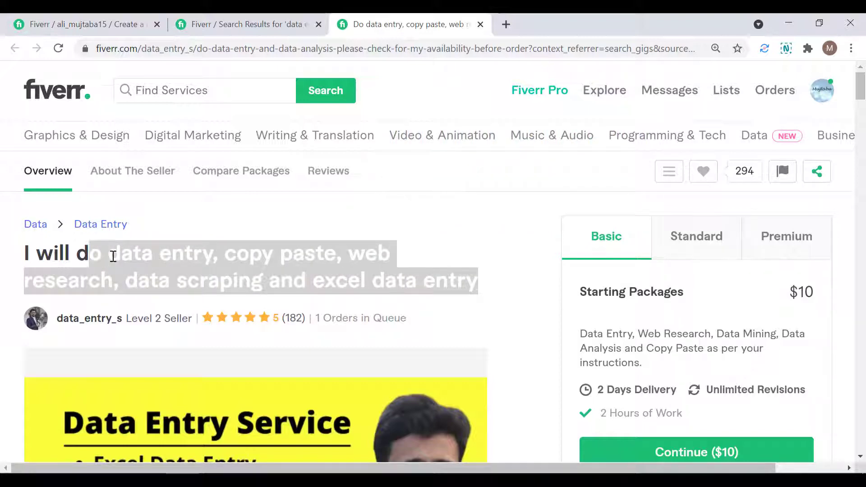
pyautogui.hotkey('shift', 'Left')
pyautogui.rightClick(113, 256)
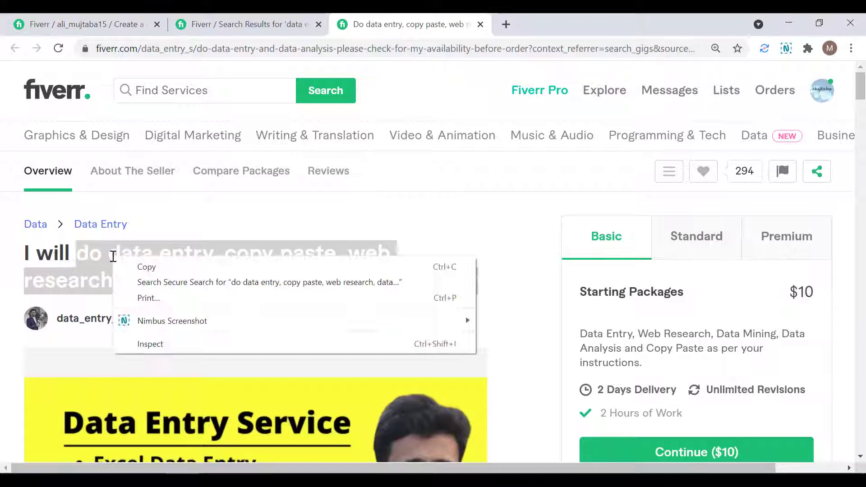
pyautogui.click(139, 266)
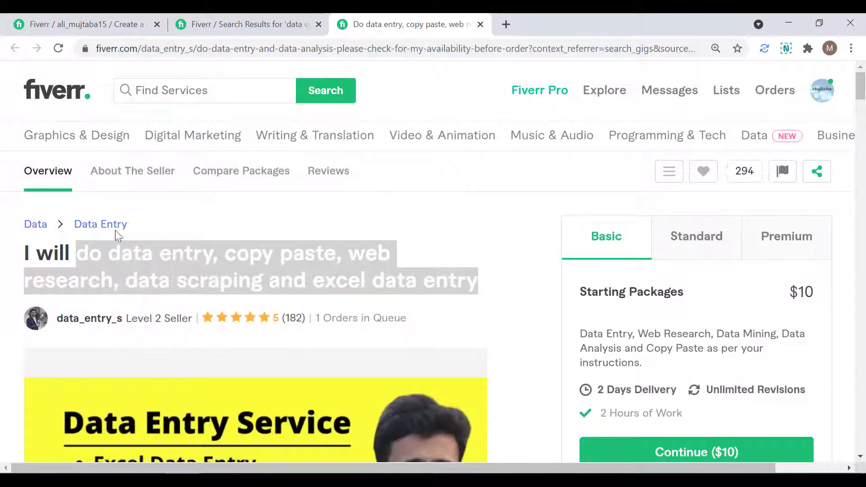
# - Paste the copied title text into the gig title of the new gig form
pyautogui.click(72, 25)
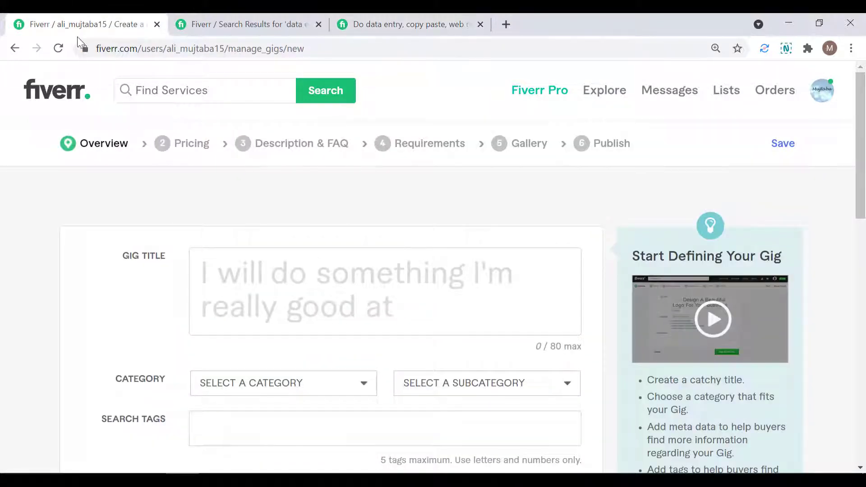
pyautogui.click(294, 277)
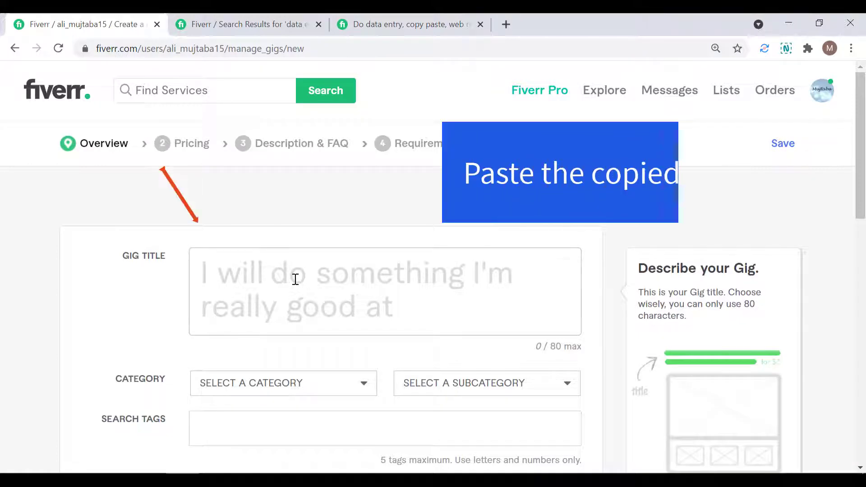
pyautogui.hotkey('ctrl', 'v')
pyautogui.scroll(2, 390, 291)
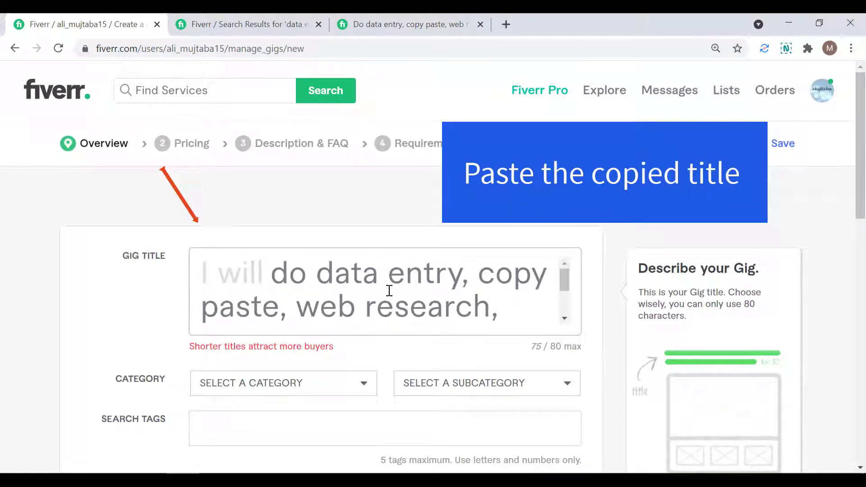
pyautogui.scroll(-3, 390, 290)
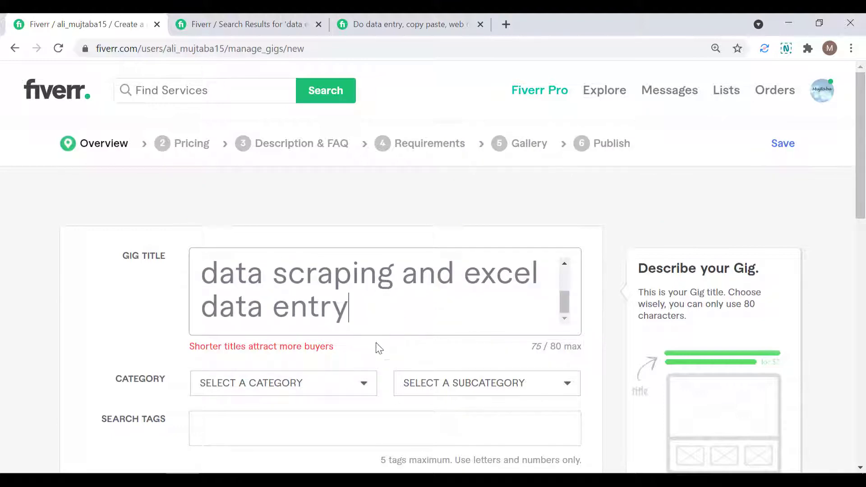
# - Set the new gig's category to Data and its subcategory to Data Entry
pyautogui.scroll(-3, 385, 357)
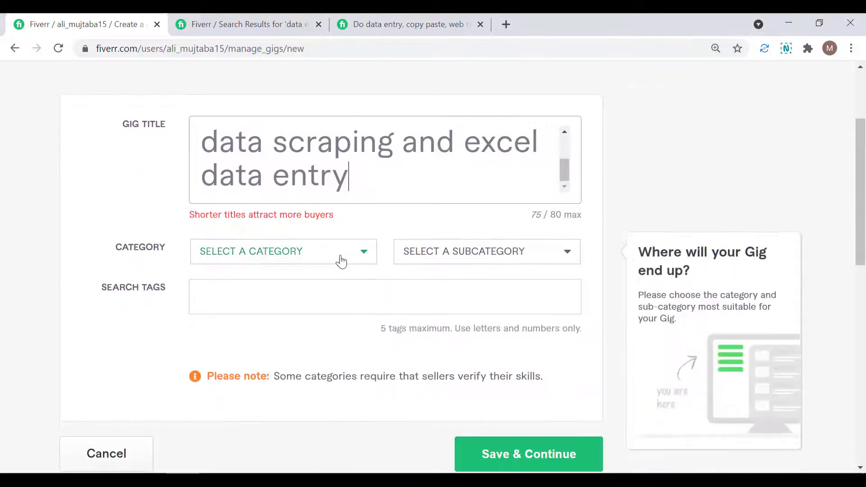
pyautogui.click(341, 261)
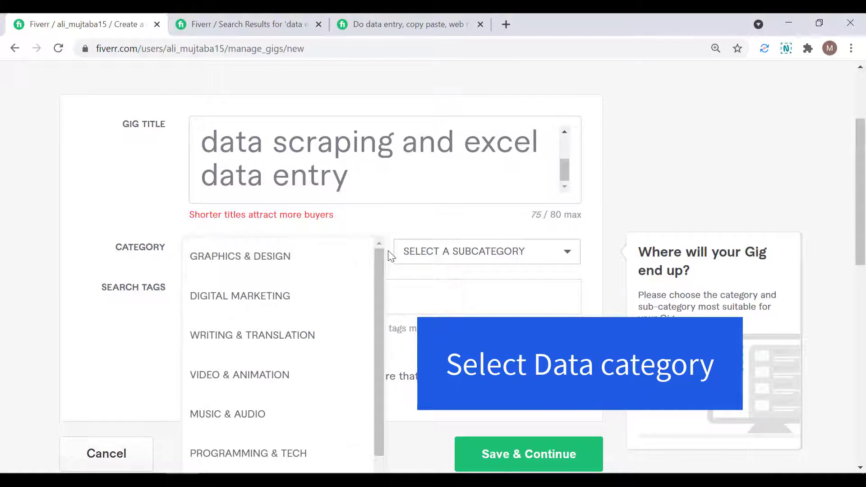
pyautogui.scroll(-3, 388, 251)
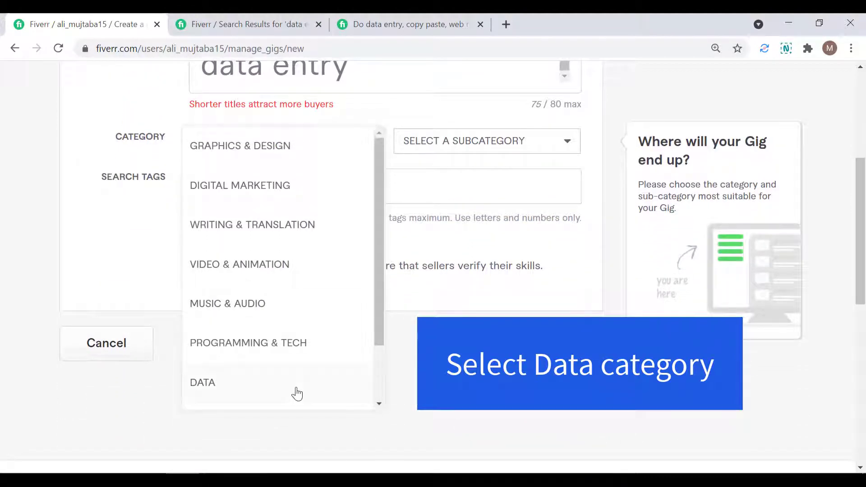
pyautogui.click(297, 394)
pyautogui.scroll(2, 389, 194)
pyautogui.click(451, 212)
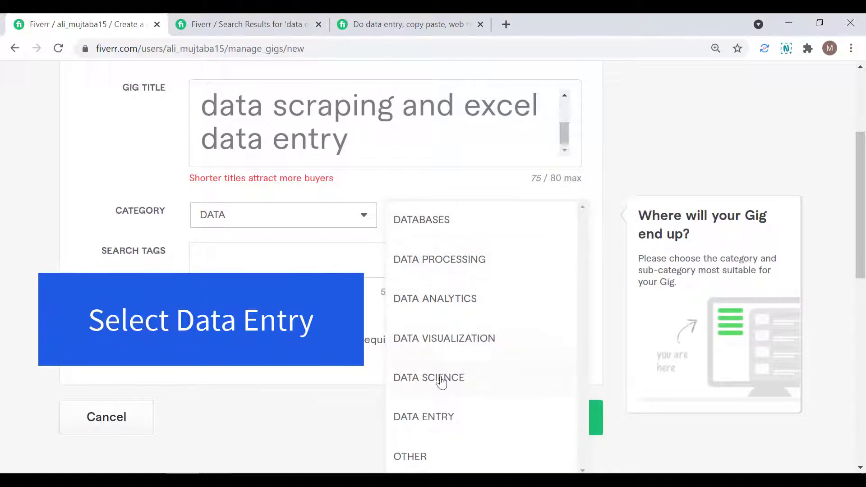
pyautogui.click(451, 419)
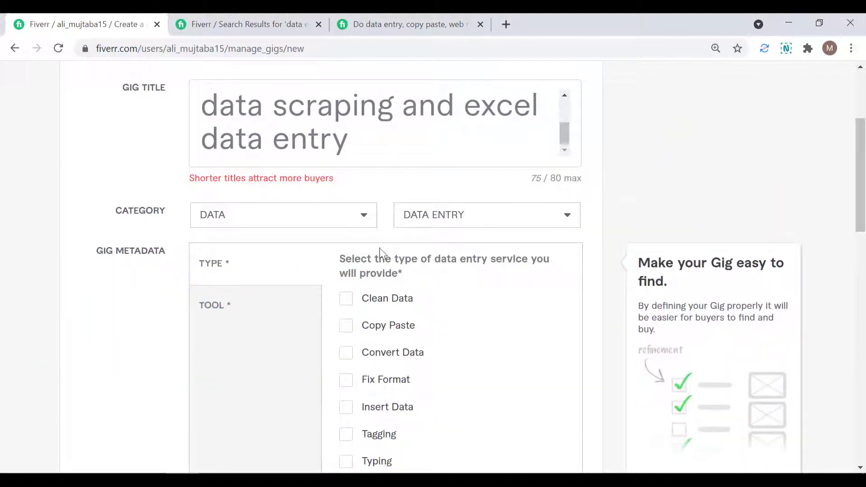
# - Fill in the gig metadata with Copy Paste, Insert Data and Typing as service types and Excel as the tool
pyautogui.scroll(-2, 381, 226)
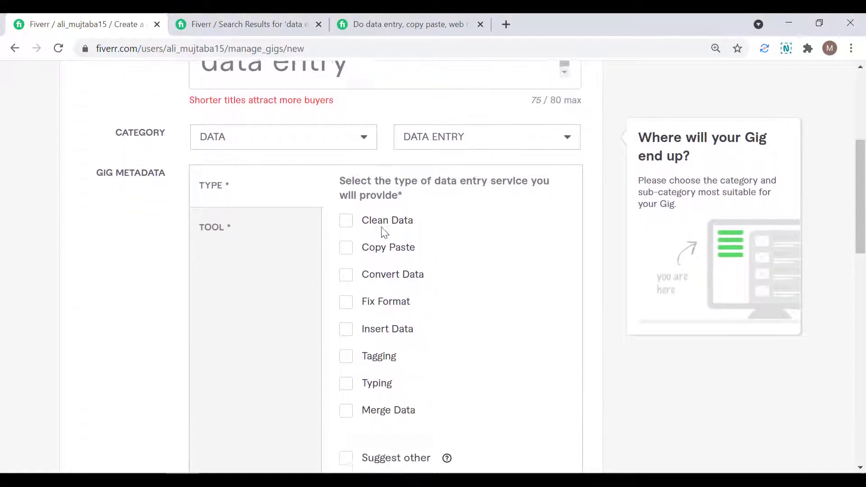
pyautogui.scroll(-1, 384, 232)
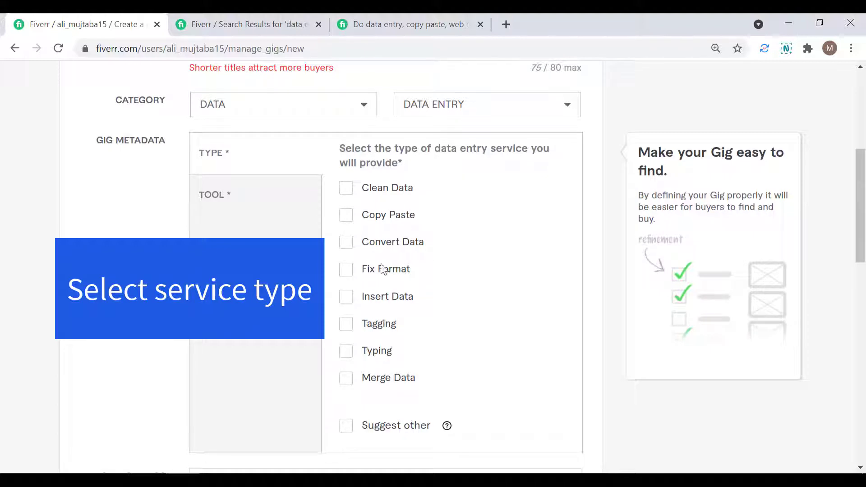
pyautogui.click(347, 306)
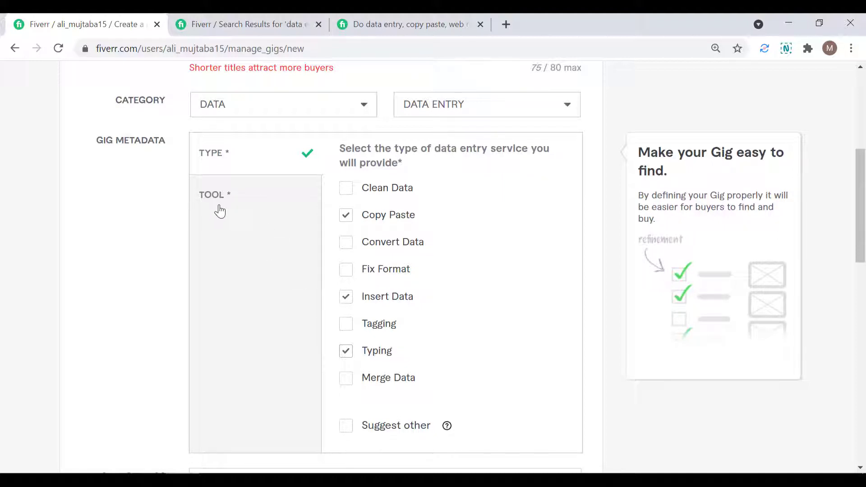
pyautogui.click(219, 211)
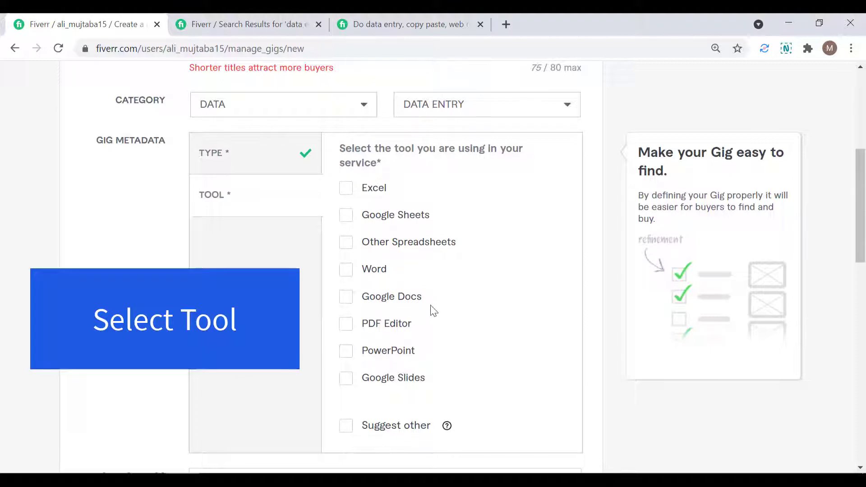
pyautogui.click(347, 192)
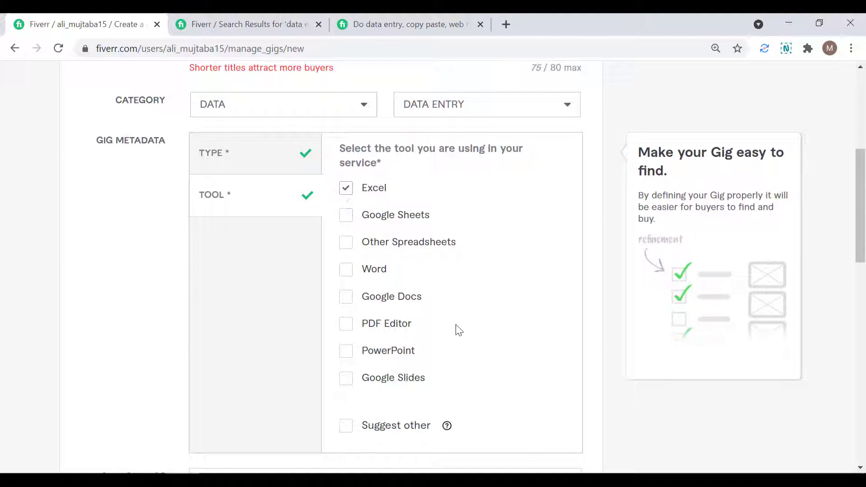
# - Look up the related tags on the reference seller's gig page for use as search tags
pyautogui.scroll(-3, 458, 330)
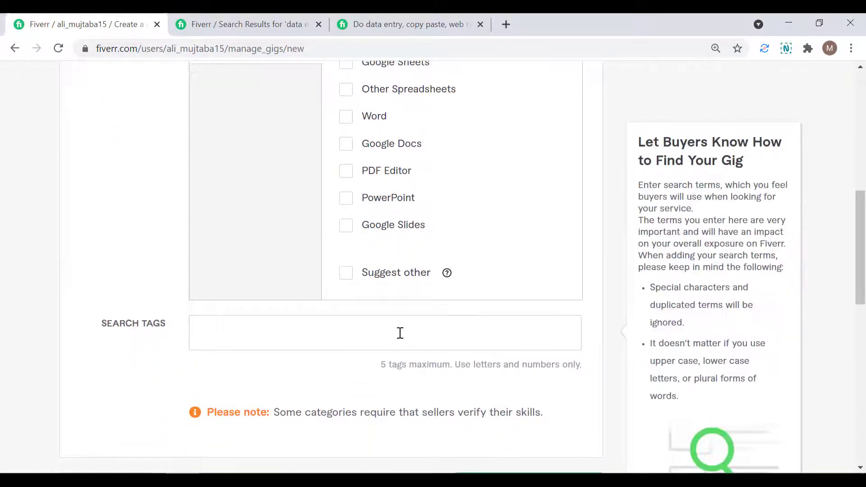
pyautogui.click(406, 24)
pyautogui.click(499, 234)
pyautogui.scroll(-5, 501, 235)
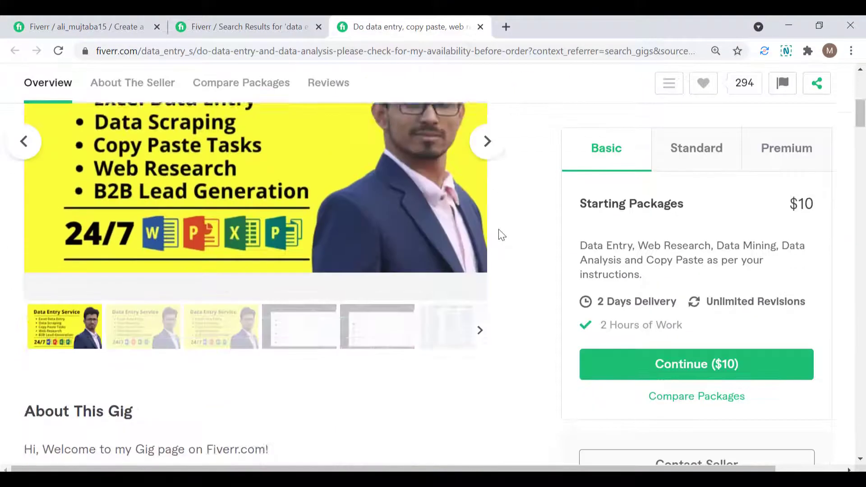
pyautogui.scroll(-15, 501, 235)
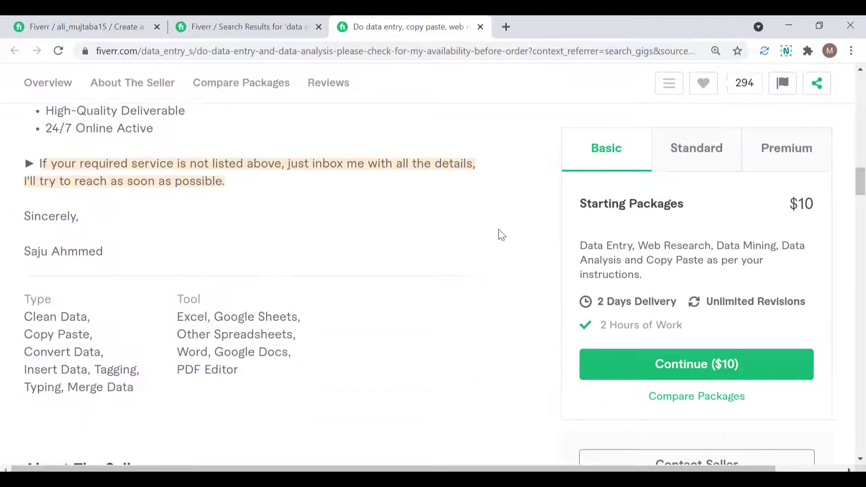
pyautogui.scroll(-15, 501, 235)
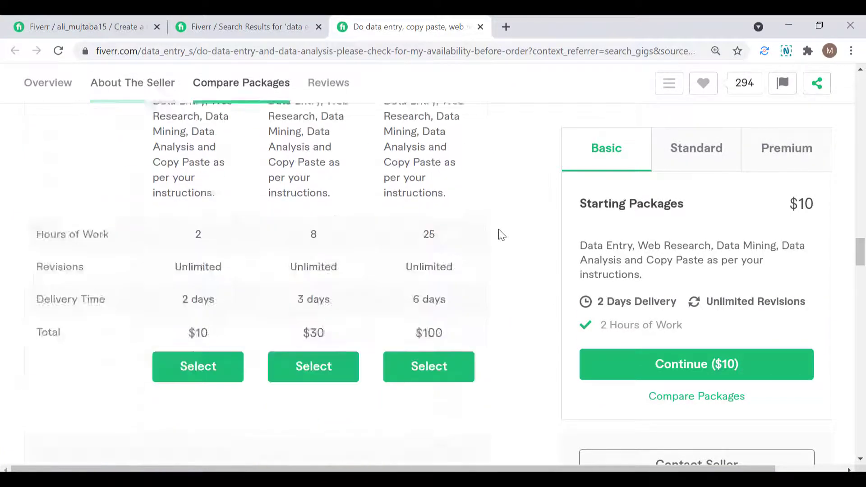
pyautogui.scroll(-15, 502, 235)
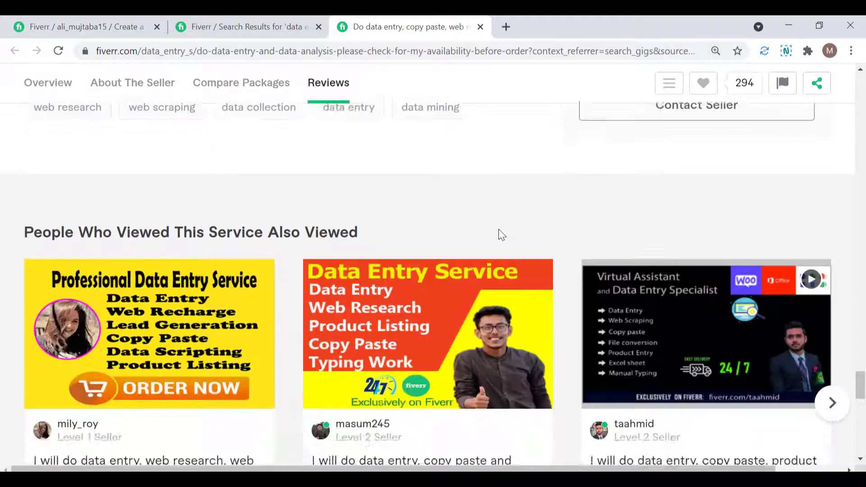
pyautogui.scroll(3, 502, 235)
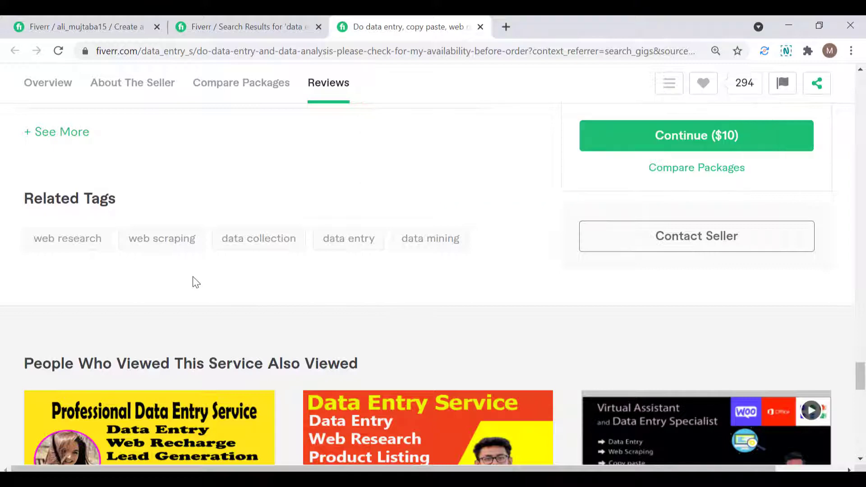
# - Add Data Entry and Data Collection as search tags in the new gig form
pyautogui.click(120, 20)
pyautogui.click(304, 327)
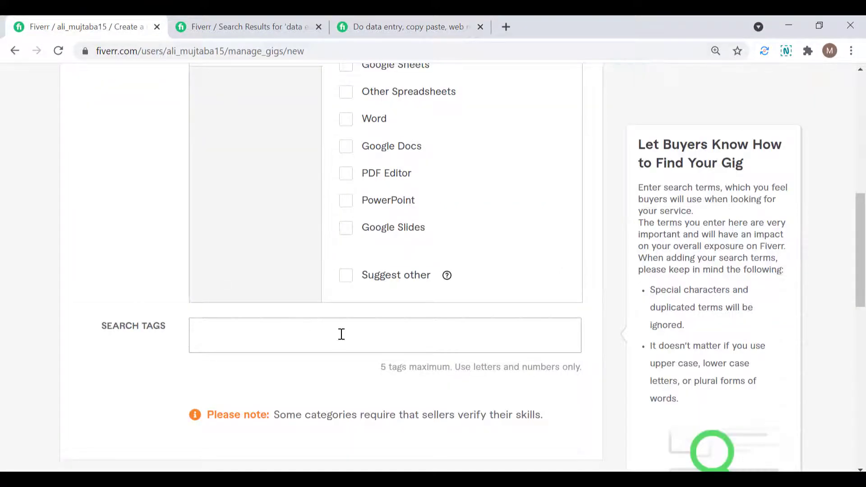
pyautogui.click(305, 355)
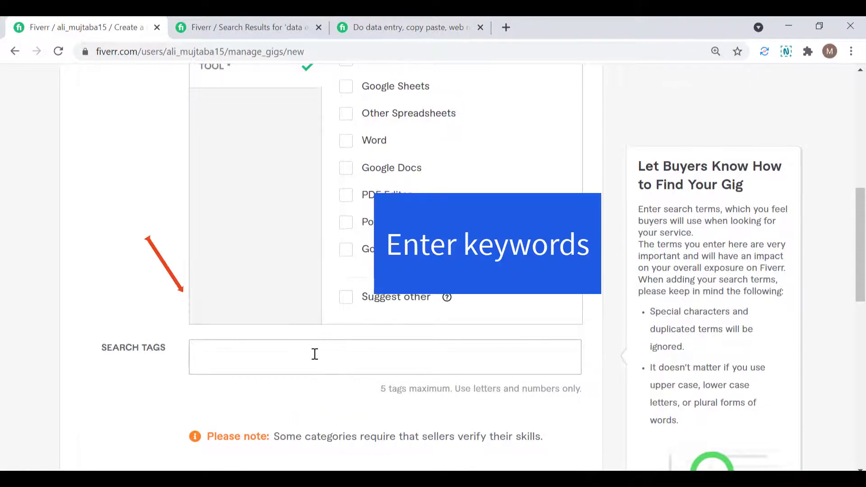
pyautogui.write('data')
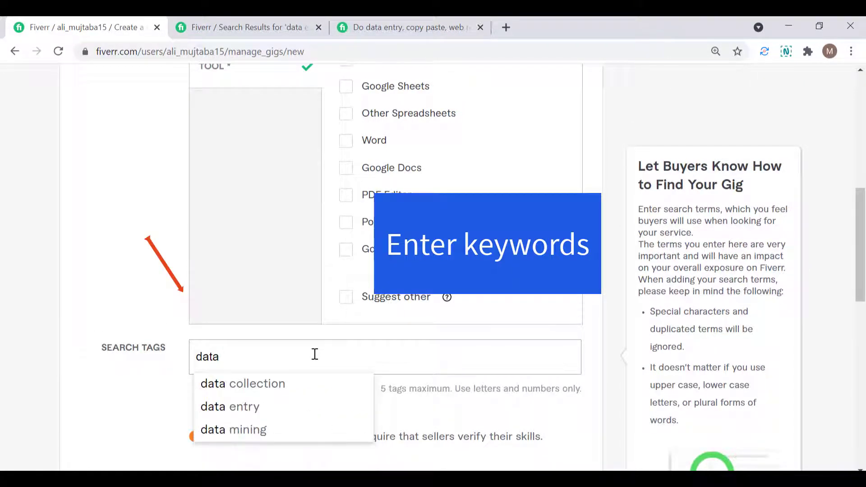
pyautogui.click(255, 408)
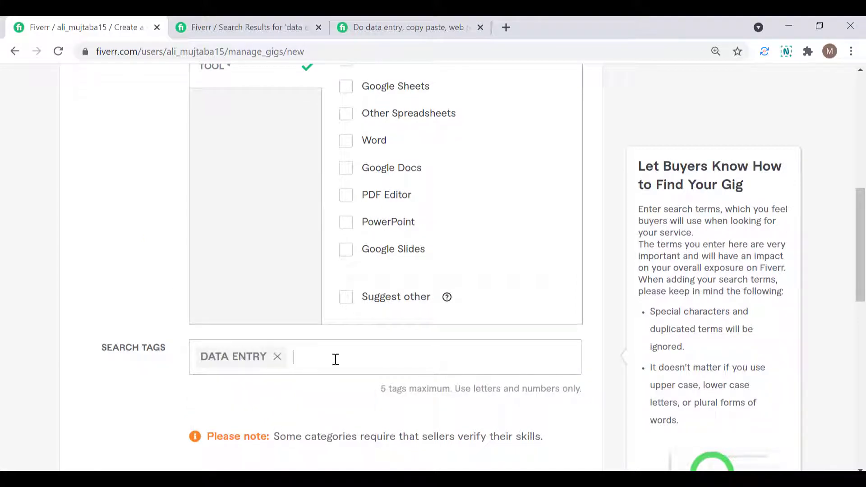
pyautogui.write('data')
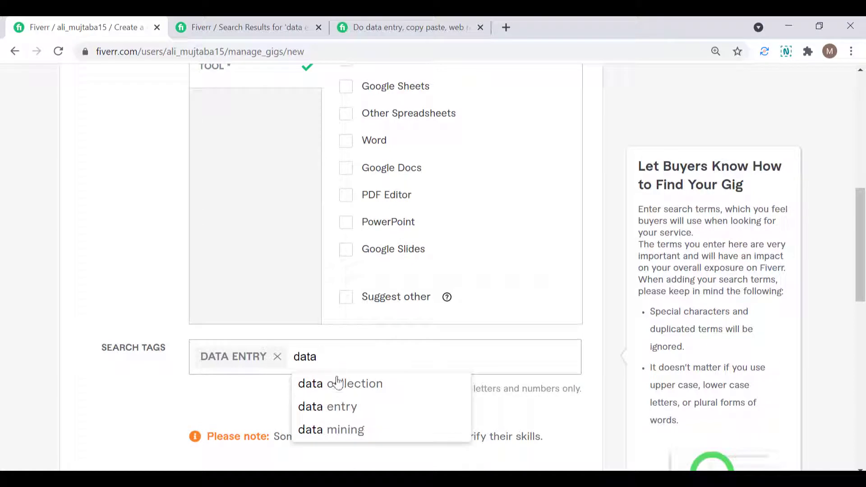
pyautogui.click(339, 382)
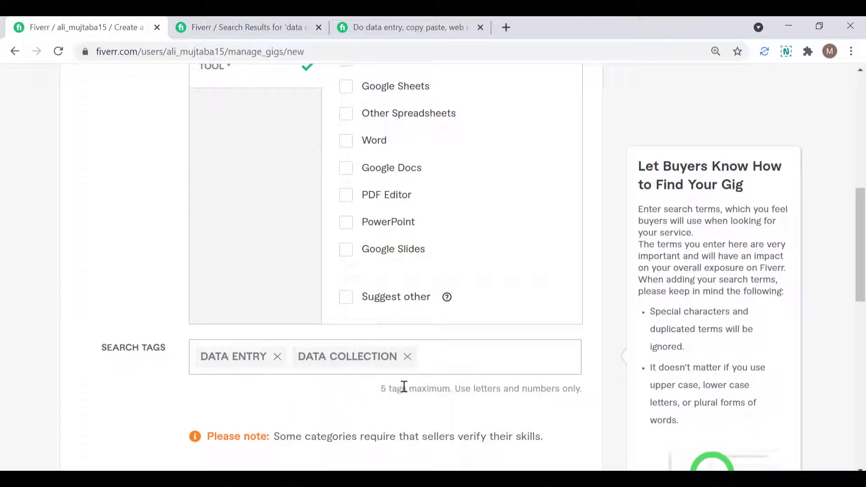
# - Add Typing Job, Copy Paste and Data Mining to the new gig's search tags
pyautogui.write('da')
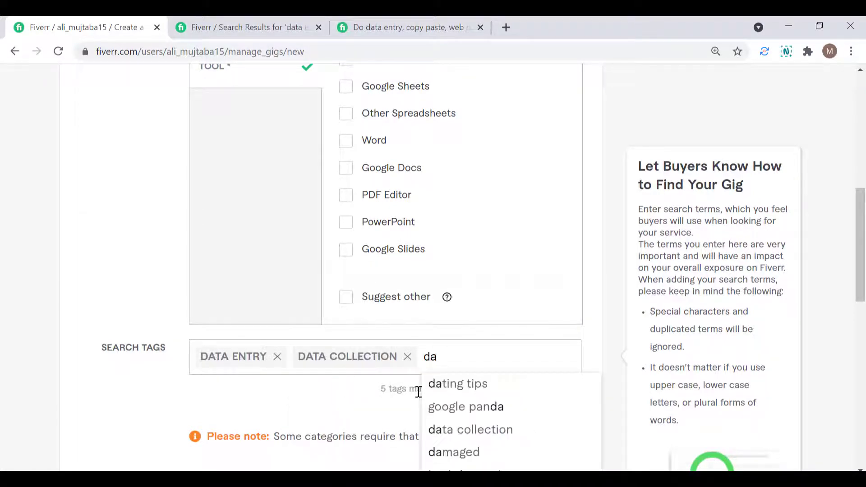
pyautogui.press('BackSpace')
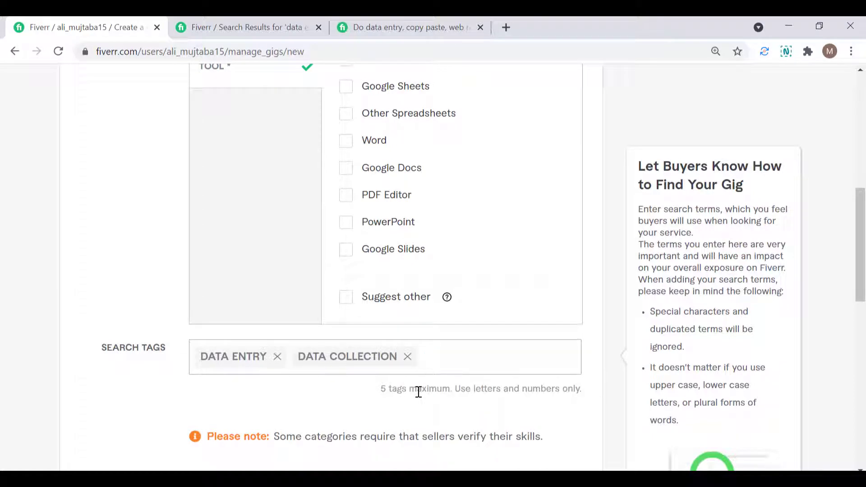
pyautogui.write('typing job')
pyautogui.press('Return')
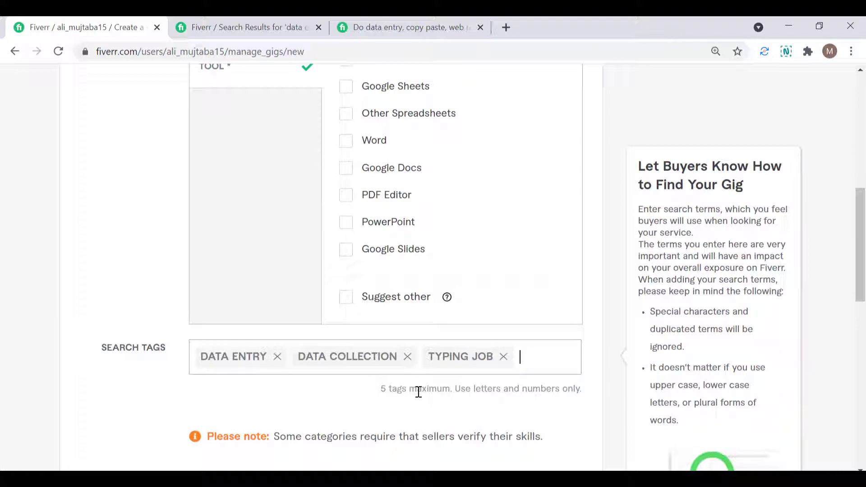
pyautogui.write('copy')
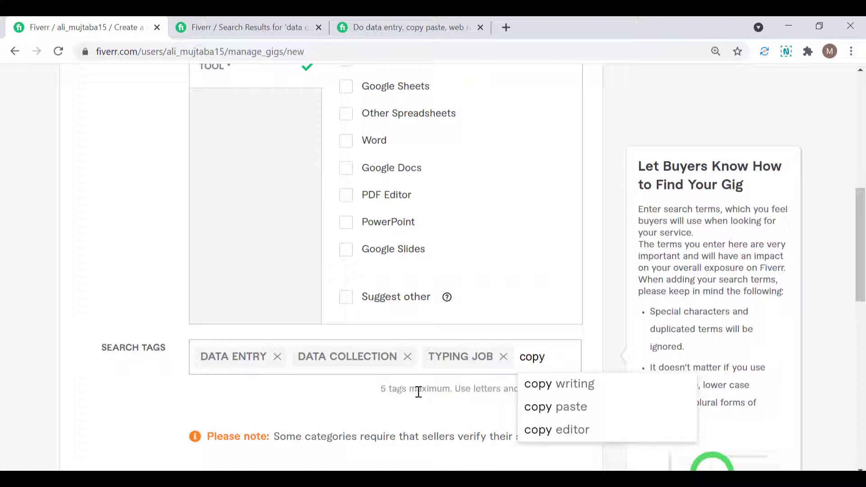
pyautogui.click(550, 407)
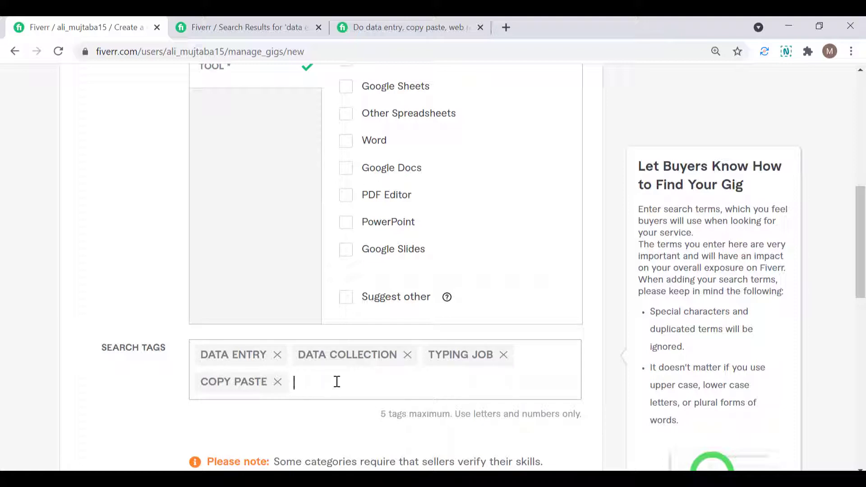
pyautogui.write('data')
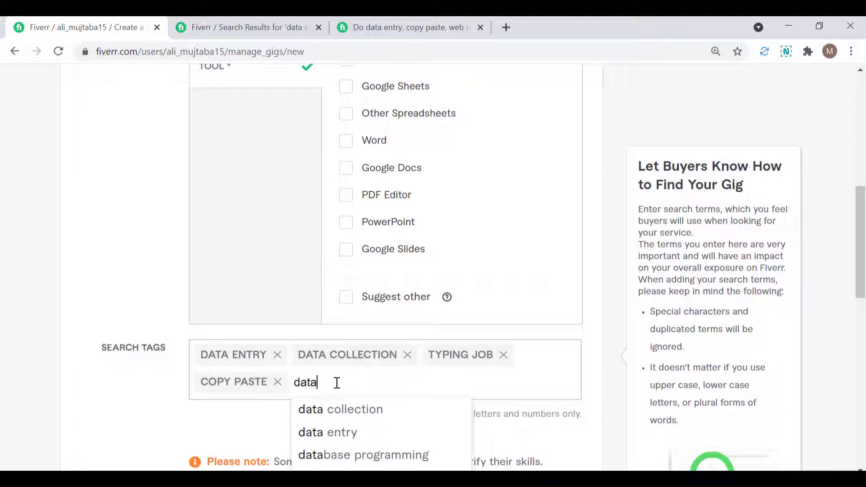
pyautogui.write(' m')
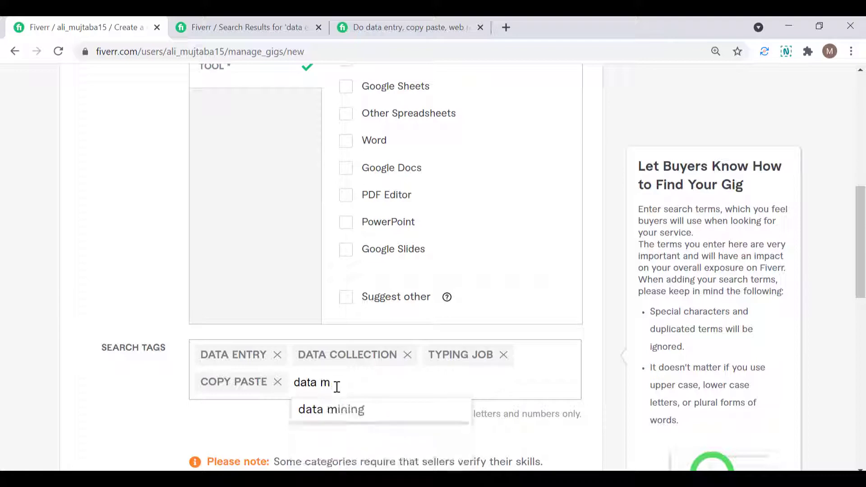
pyautogui.click(347, 412)
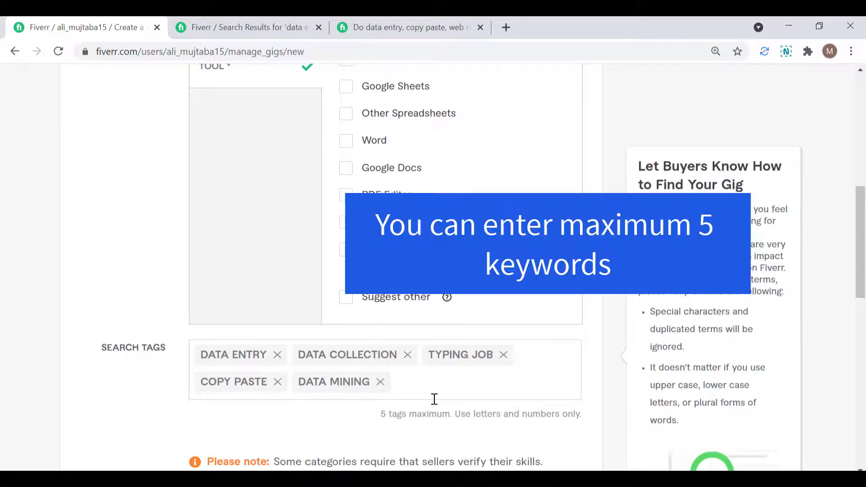
# - Save the gig overview and continue to the packages section of the pricing stage
pyautogui.scroll(-3, 434, 398)
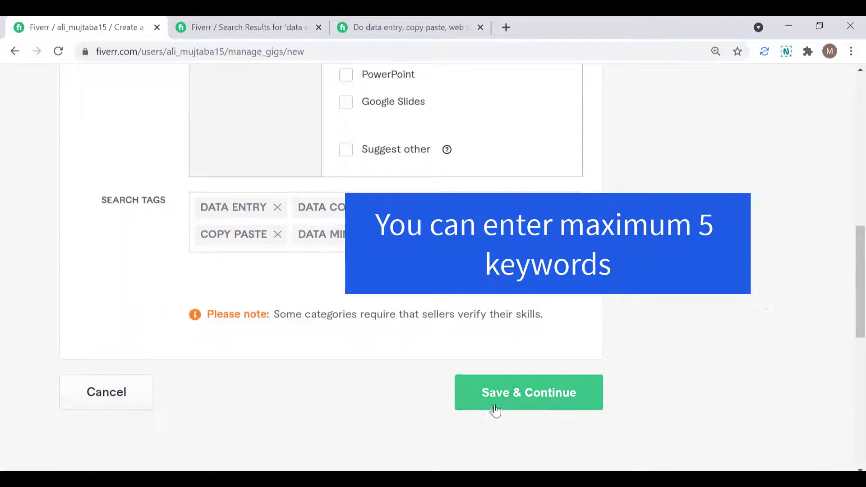
pyautogui.click(483, 409)
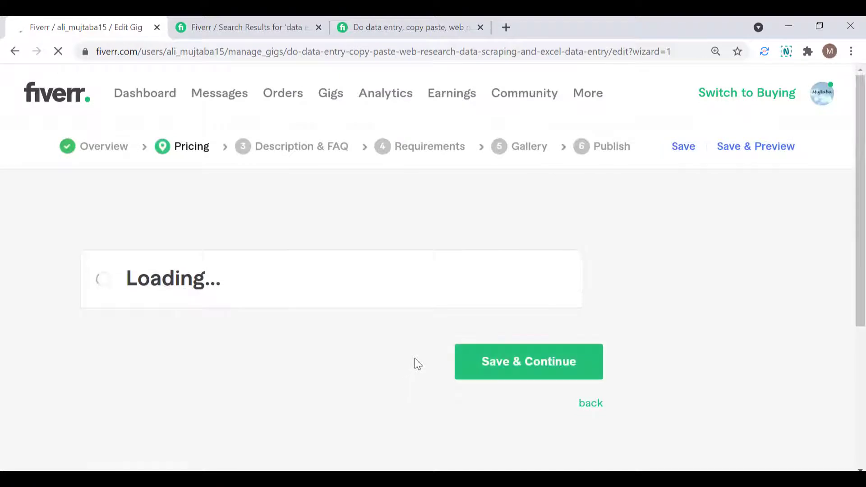
pyautogui.scroll(-3, 420, 307)
pyautogui.scroll(-5, 423, 311)
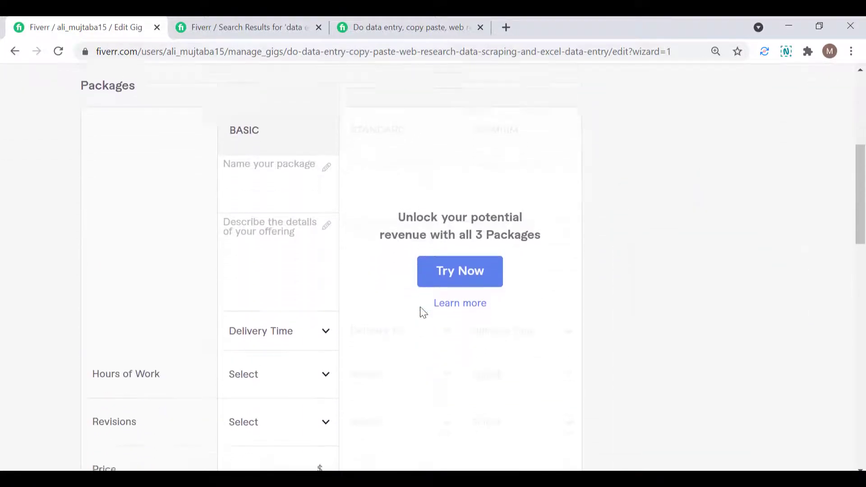
pyautogui.scroll(2, 396, 344)
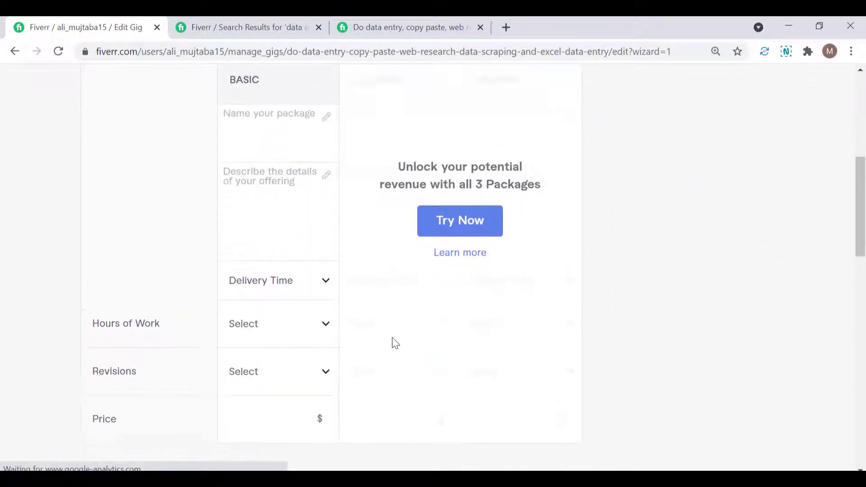
# - Copy the Basic package's description from the package comparison on the reference seller's gig page
pyautogui.click(366, 23)
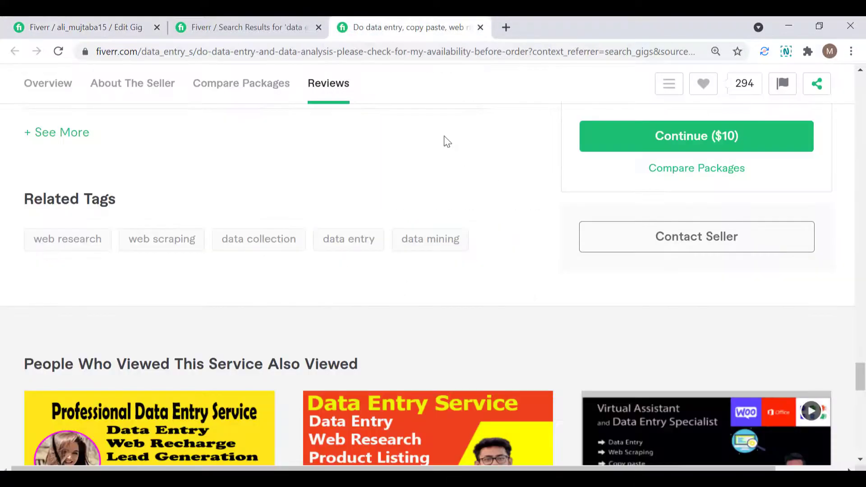
pyautogui.scroll(15, 447, 141)
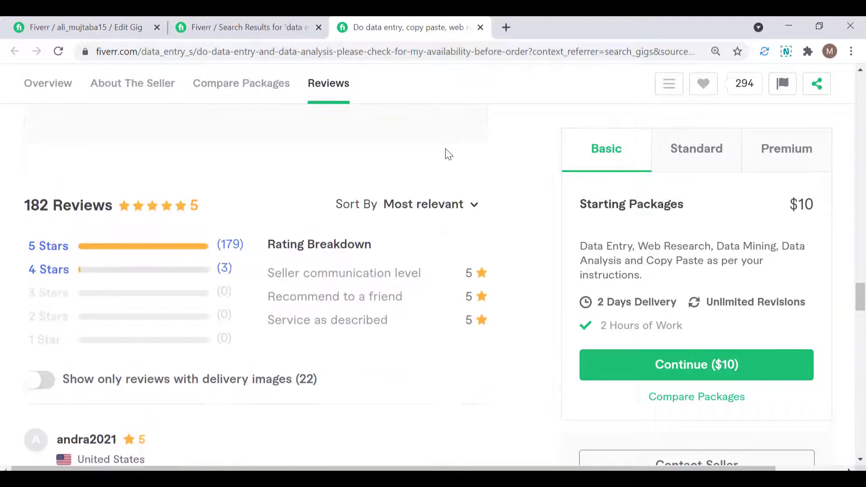
pyautogui.scroll(15, 448, 154)
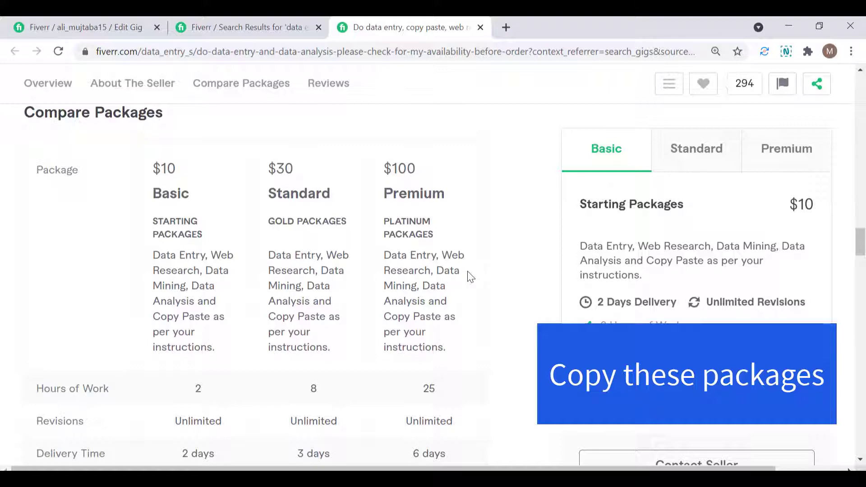
pyautogui.scroll(-1, 470, 277)
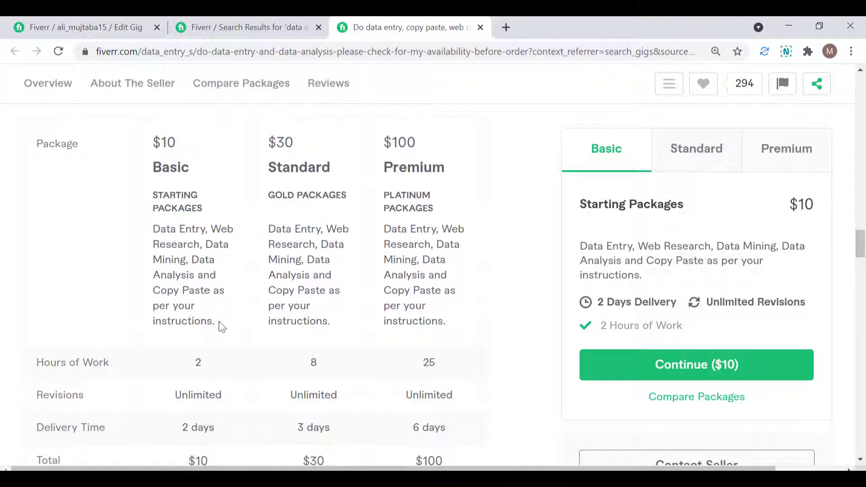
pyautogui.moveTo(213, 321); pyautogui.dragTo(145, 238)
pyautogui.hotkey('ctrl', 'c')
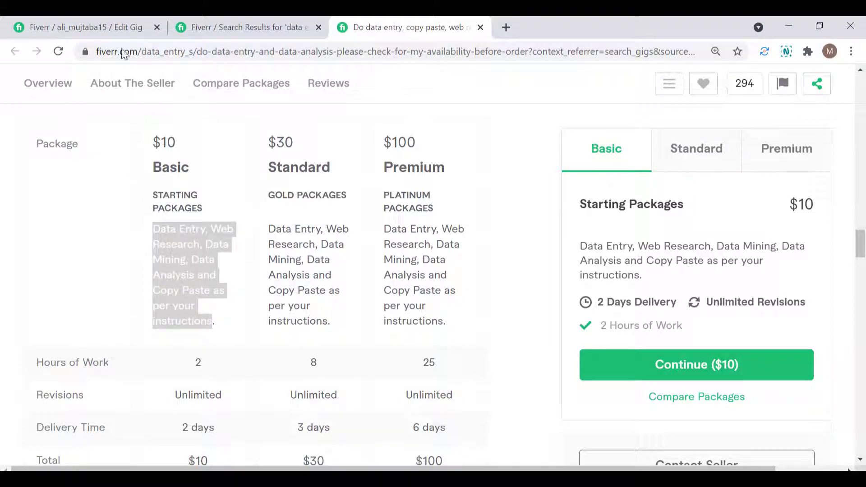
# - Enable all three packages for the new gig and dismiss the gig packages introduction
pyautogui.click(100, 20)
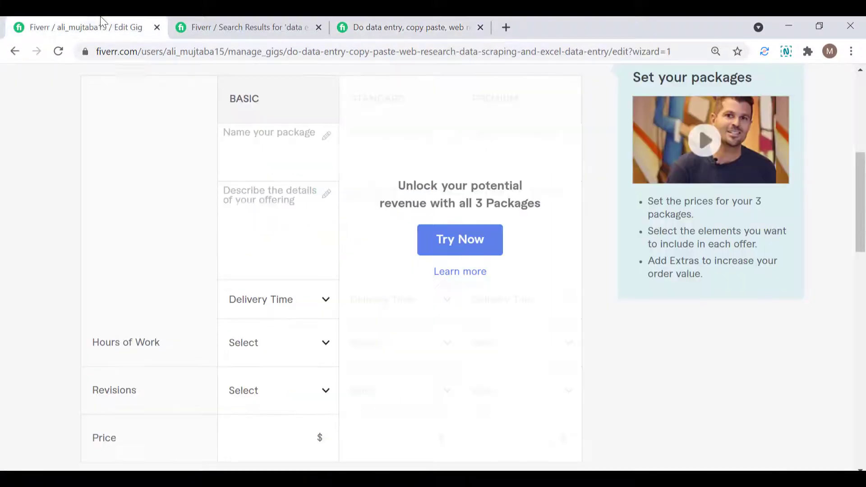
pyautogui.click(441, 237)
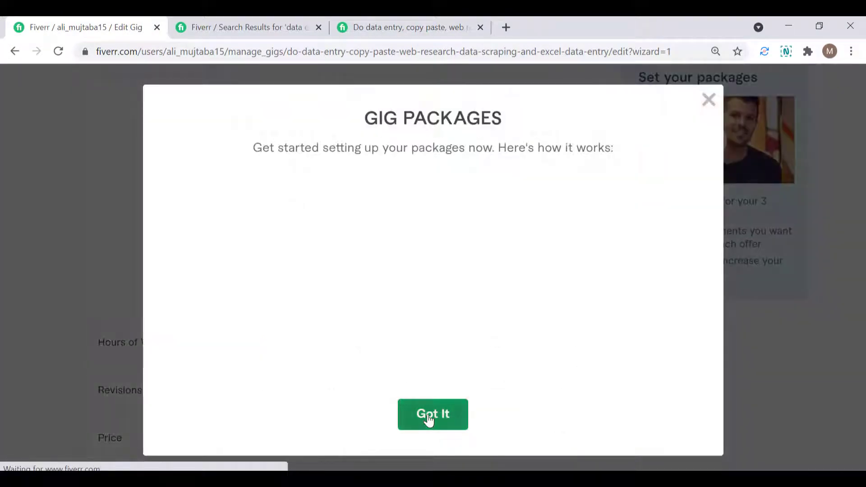
pyautogui.click(428, 419)
# - Paste the copied description into the new gig's Basic package and name the package "Basic"
pyautogui.click(284, 196)
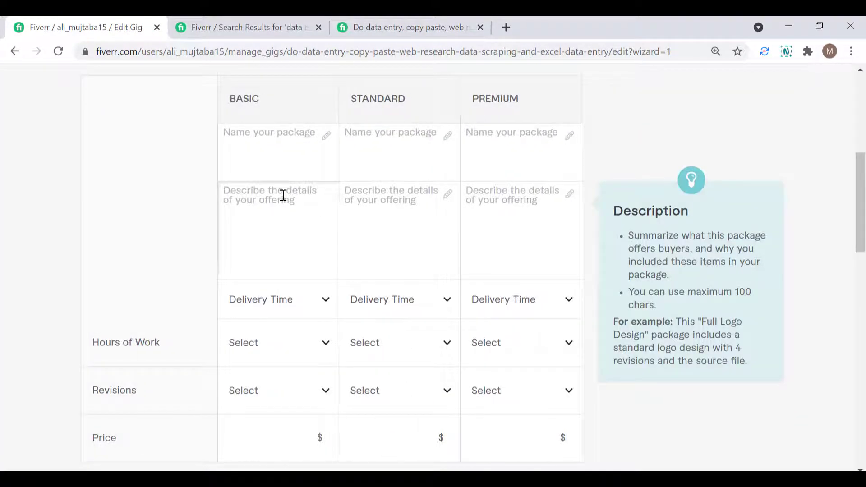
pyautogui.hotkey('ctrl', 'v')
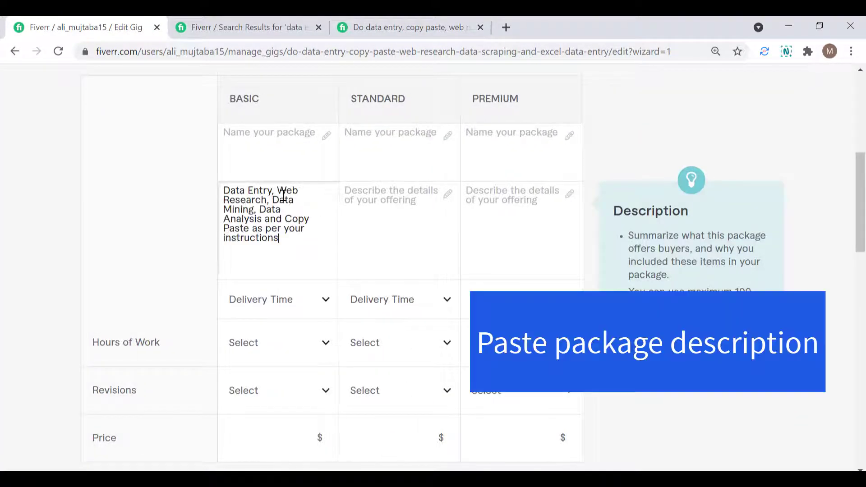
pyautogui.click(277, 140)
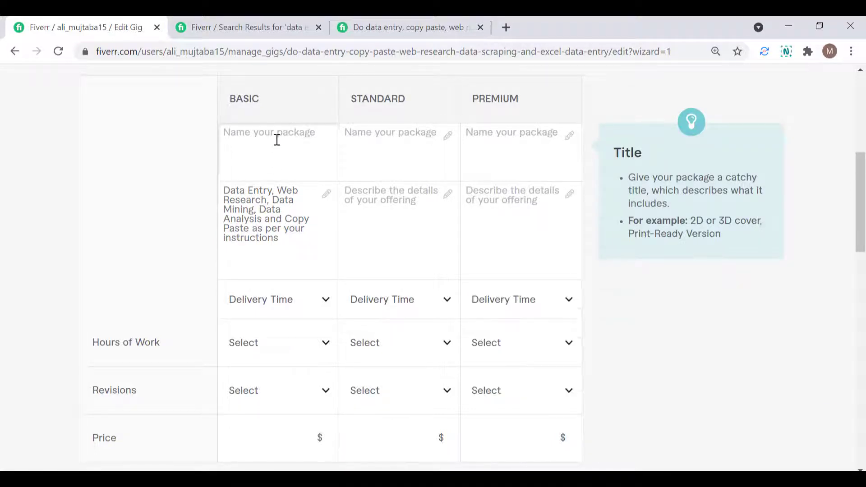
pyautogui.write('Basic')
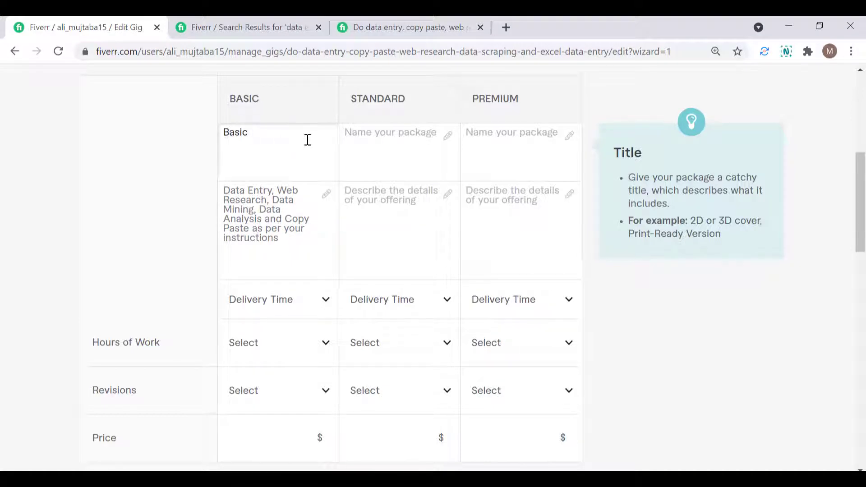
# - Name the new gig's second package "Standard" and its third package "Premium"
pyautogui.click(362, 141)
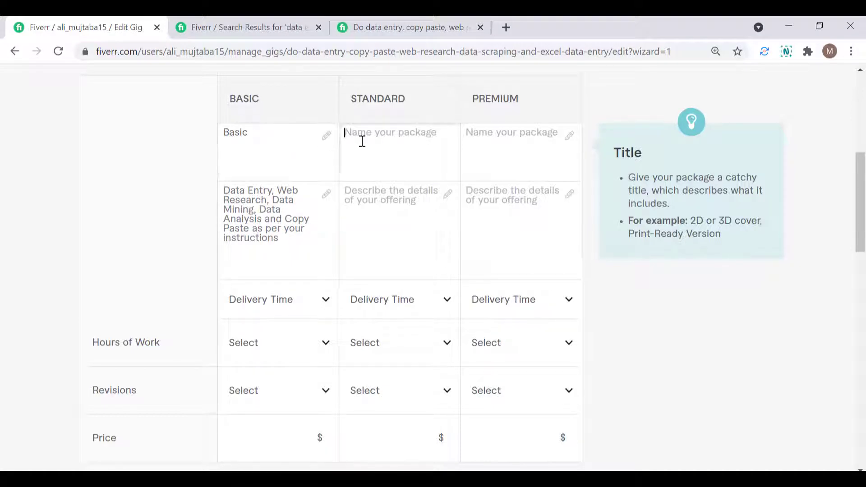
pyautogui.write('Standard')
pyautogui.click(490, 146)
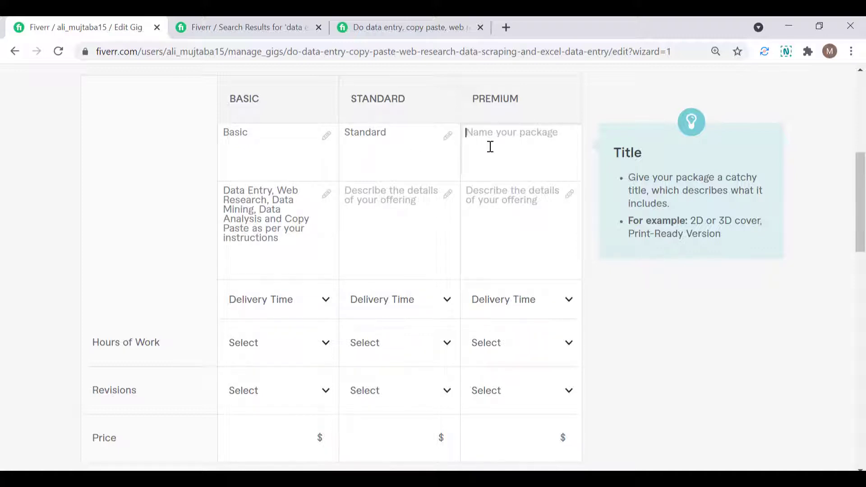
pyautogui.write('Premium')
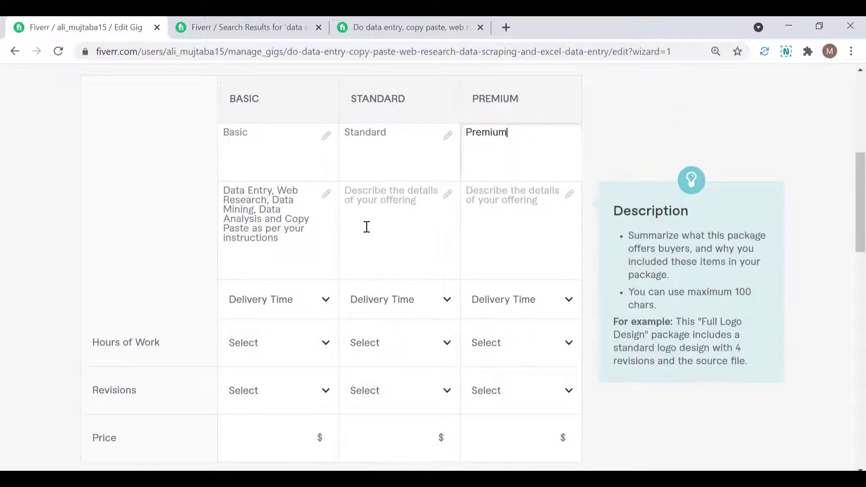
# - Copy the Standard package's description from the reference seller's gig and paste it into the new gig's Standard package description
pyautogui.click(361, 18)
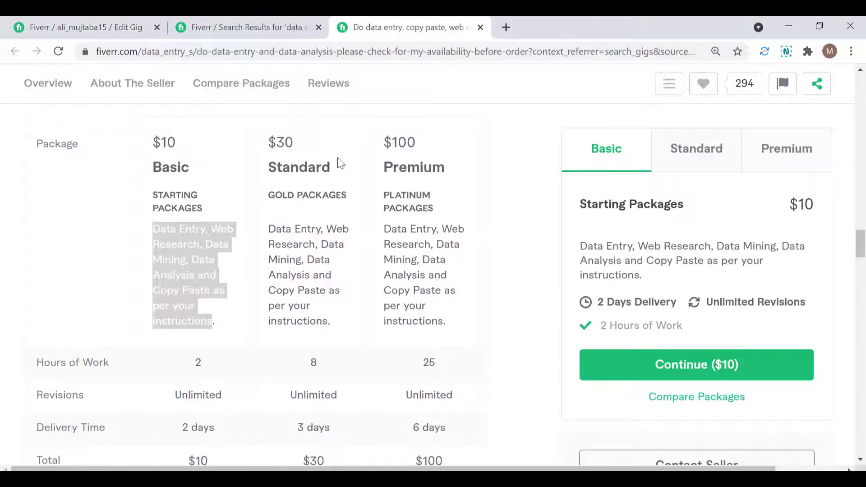
pyautogui.moveTo(334, 325); pyautogui.dragTo(269, 233)
pyautogui.hotkey('ctrl', 'c')
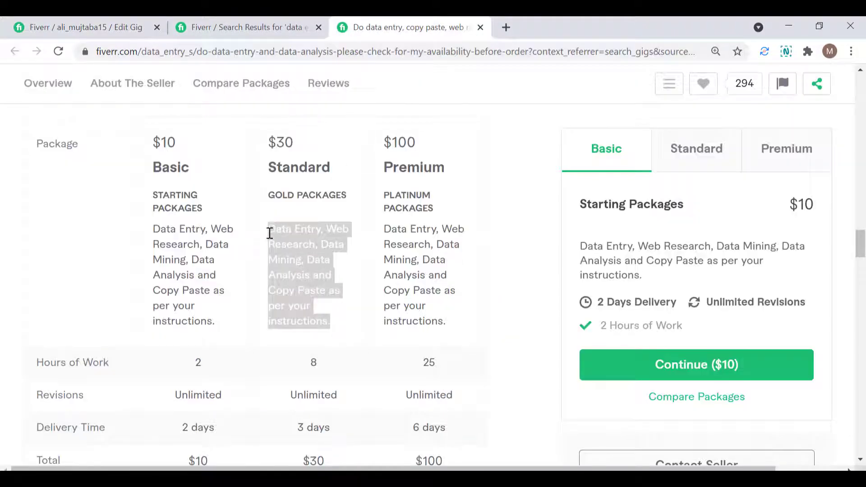
pyautogui.click(76, 26)
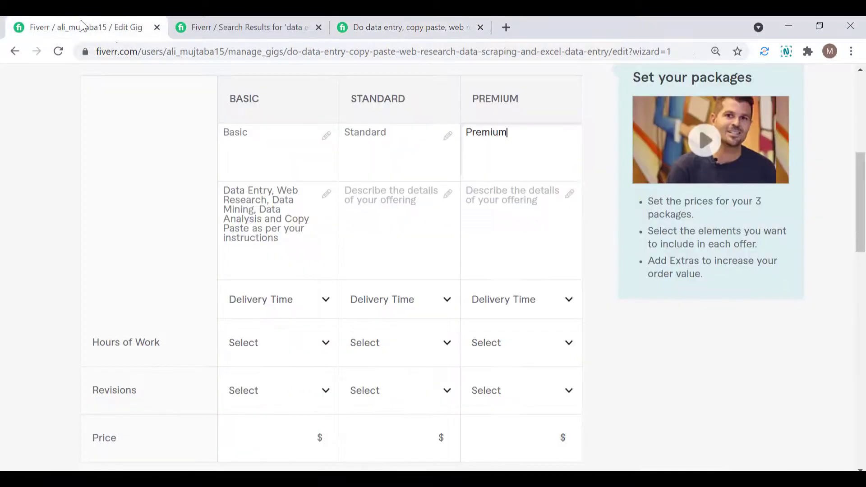
pyautogui.click(379, 224)
pyautogui.hotkey('ctrl', 'v')
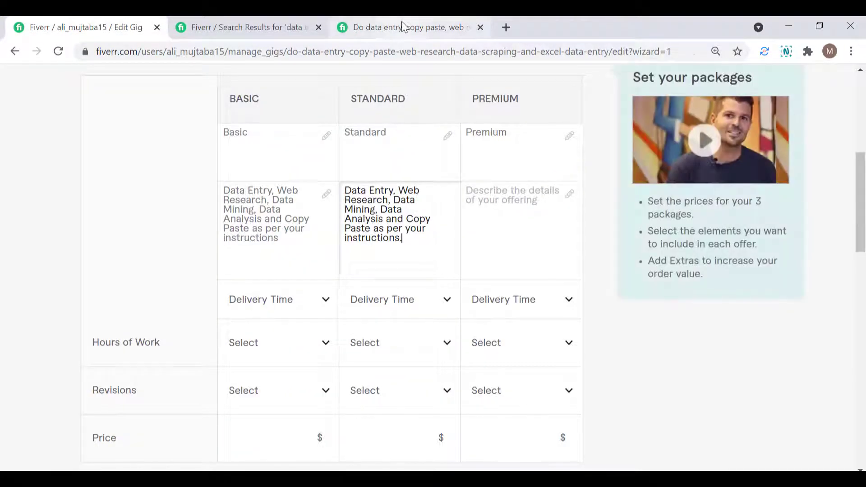
# - Copy the Premium package's description from the reference seller's gig and paste it into the new gig's Premium package description
pyautogui.click(402, 22)
pyautogui.moveTo(454, 333); pyautogui.dragTo(380, 233)
pyautogui.hotkey('ctrl', 'c')
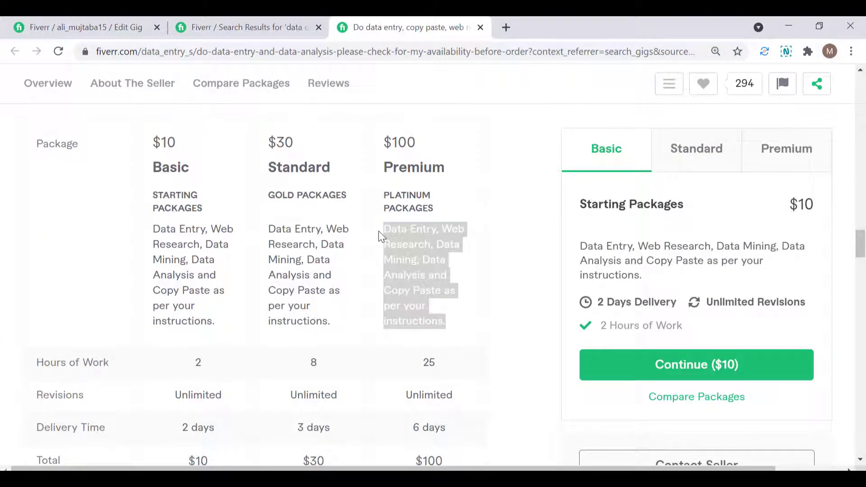
pyautogui.click(110, 20)
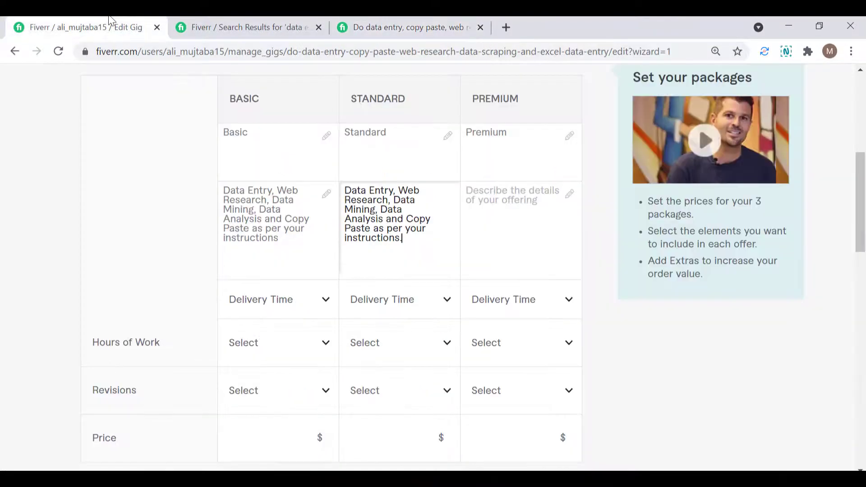
pyautogui.click(476, 199)
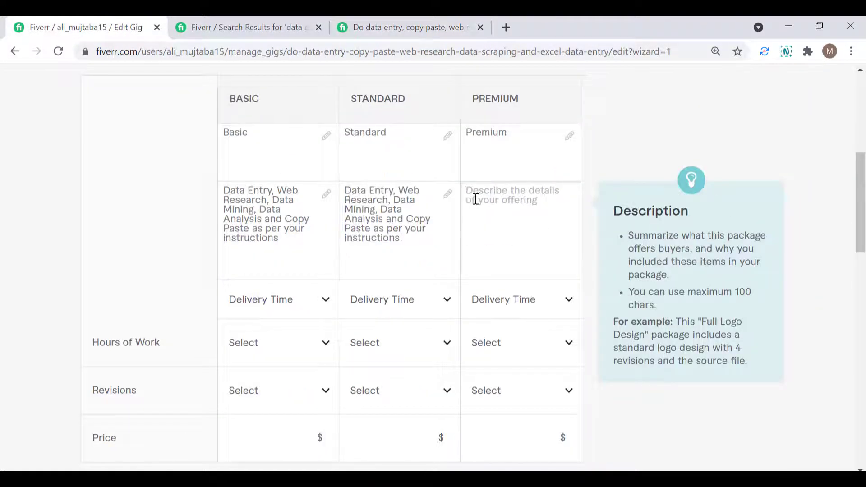
pyautogui.hotkey('ctrl', 'v')
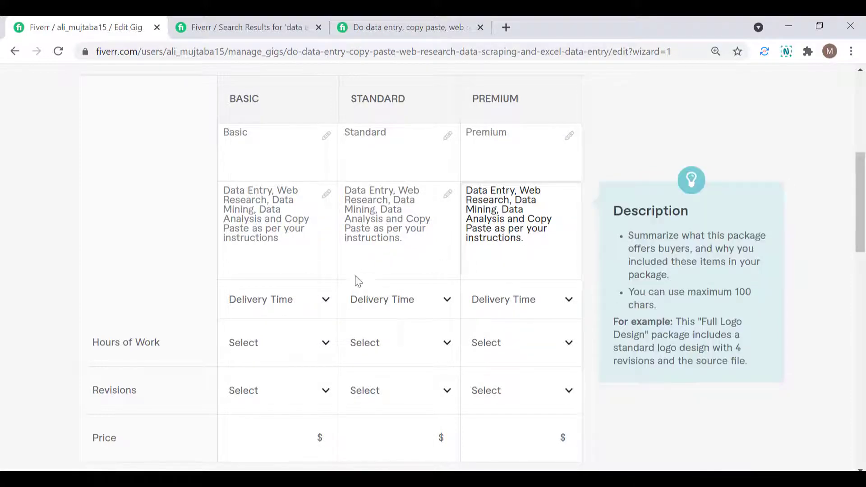
# - Check the package comparison on the reference gig and set the new gig's Basic package to 2 hours of work
pyautogui.scroll(-1, 356, 281)
pyautogui.click(374, 27)
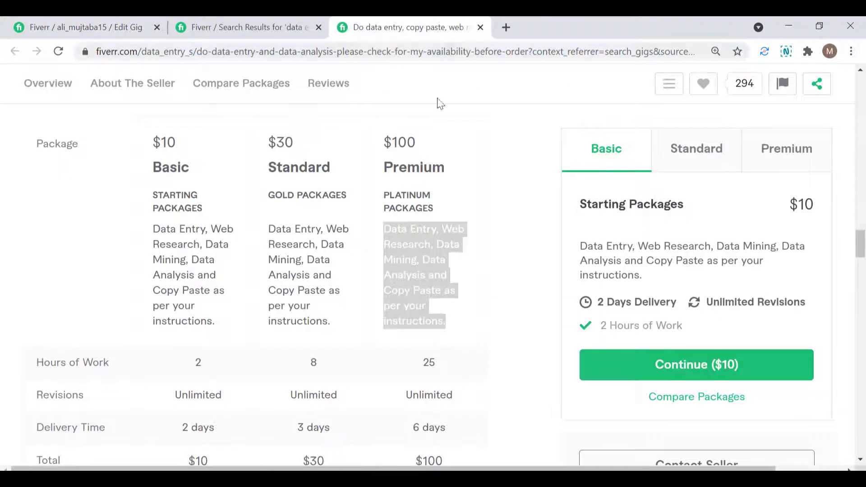
pyautogui.scroll(-2, 501, 271)
pyautogui.scroll(1, 501, 271)
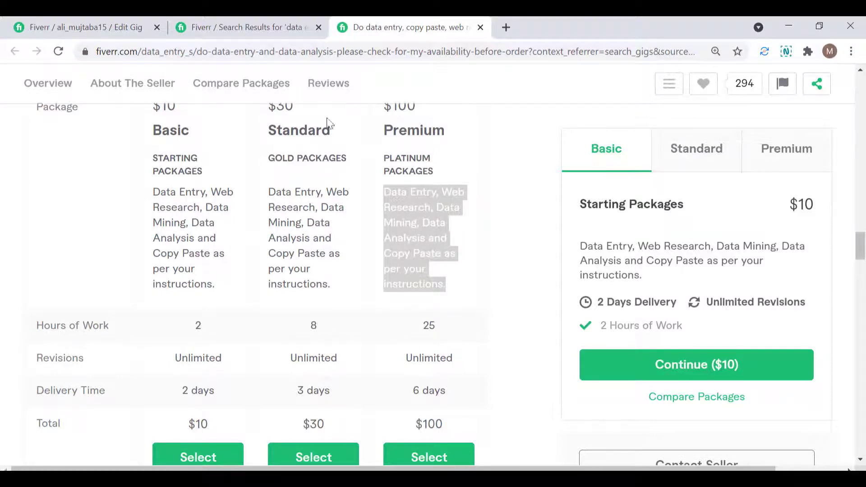
pyautogui.click(111, 21)
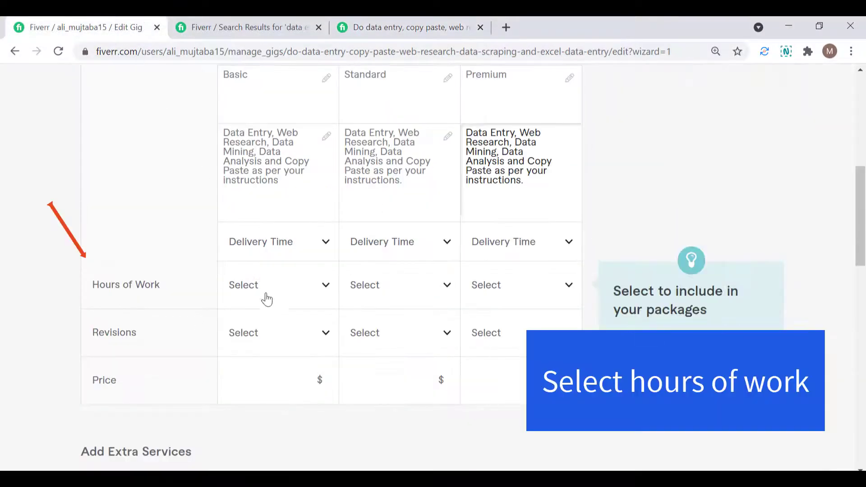
pyautogui.click(265, 292)
pyautogui.click(258, 205)
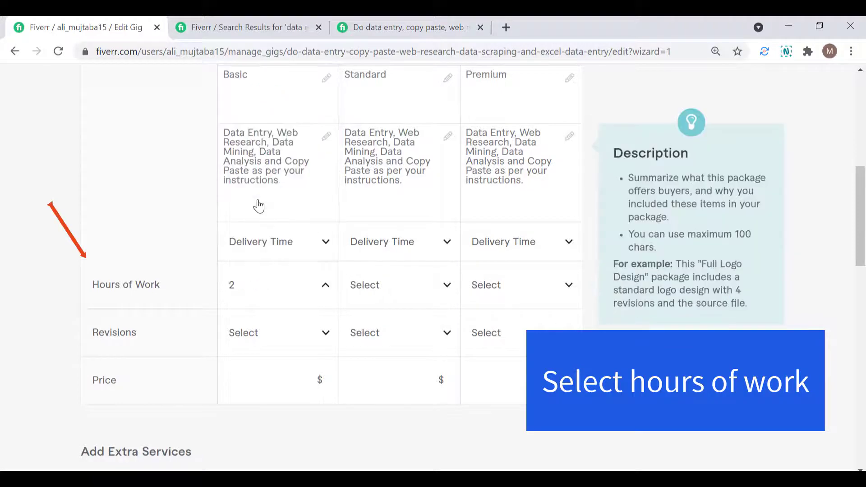
# - Set the hours of work to 8 for the Standard package and 25 for the Premium package, matching the reference gig
pyautogui.click(388, 288)
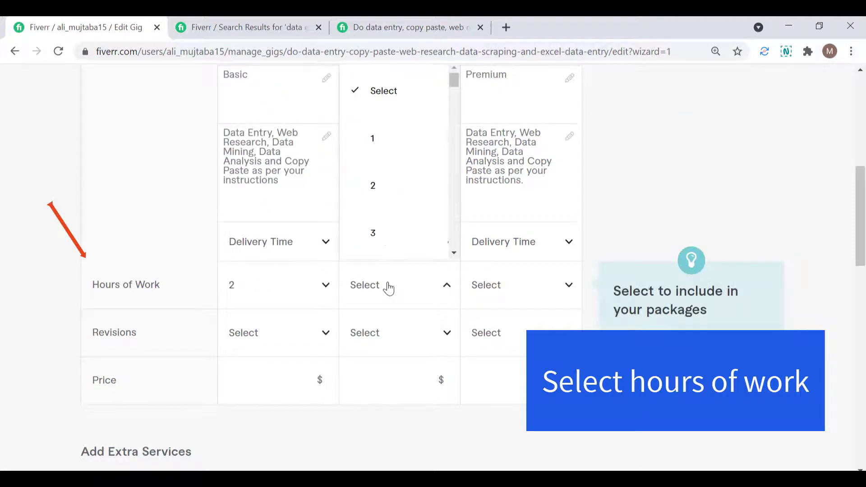
pyautogui.click(389, 18)
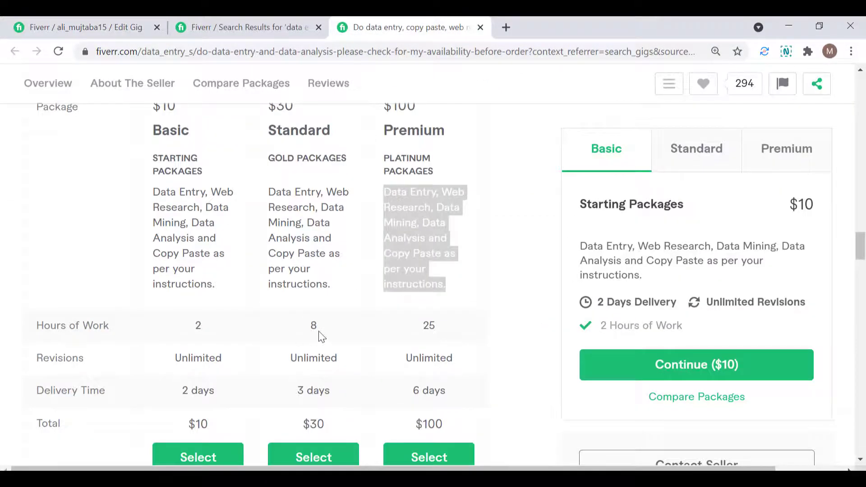
pyautogui.click(130, 23)
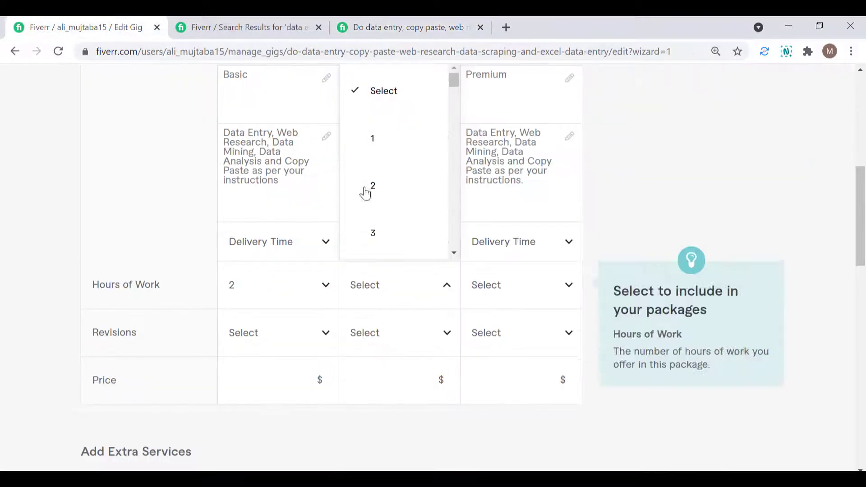
pyautogui.scroll(-7, 365, 191)
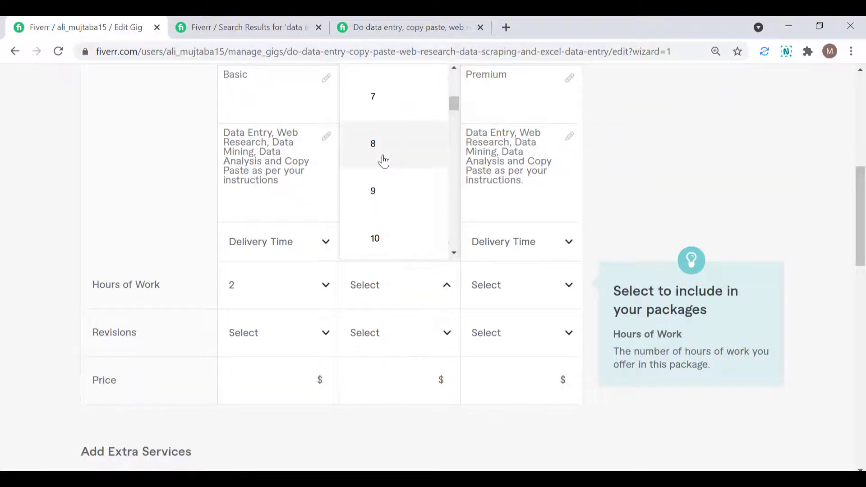
pyautogui.click(384, 161)
pyautogui.click(507, 294)
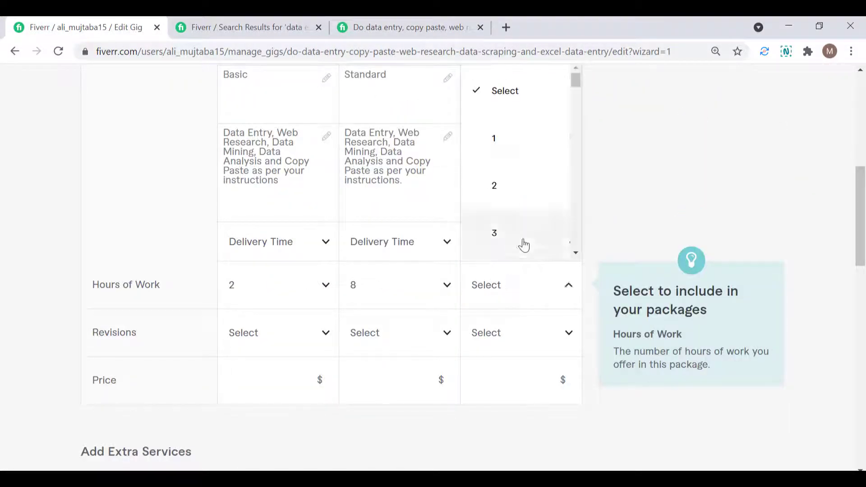
pyautogui.scroll(-16, 524, 245)
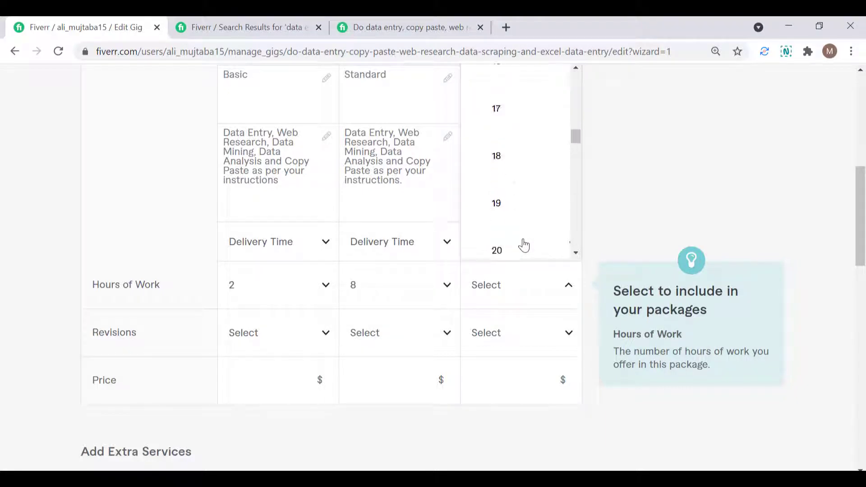
pyautogui.scroll(-6, 524, 246)
pyautogui.click(518, 196)
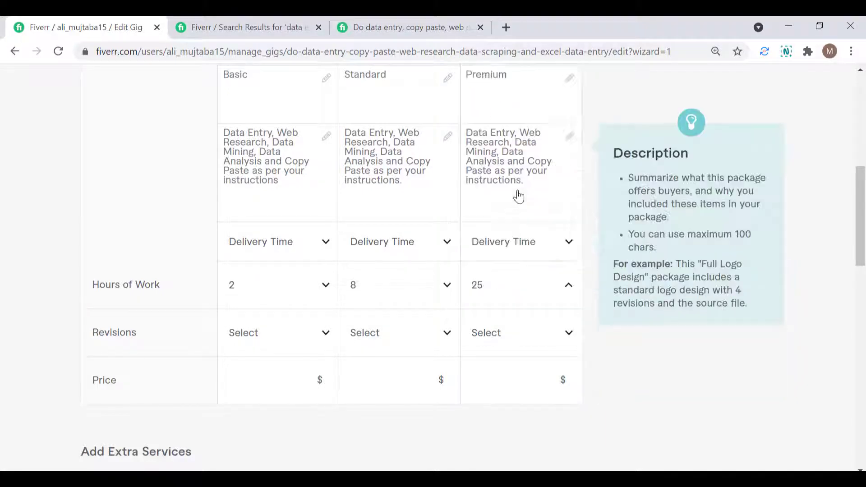
# - Check the reference gig's revisions and set the revisions of the Basic and Standard packages to Unlimited
pyautogui.click(387, 25)
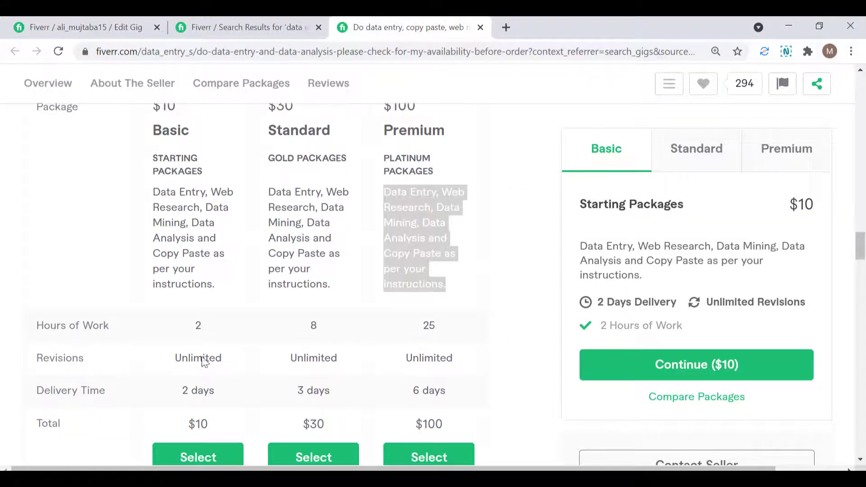
pyautogui.click(127, 19)
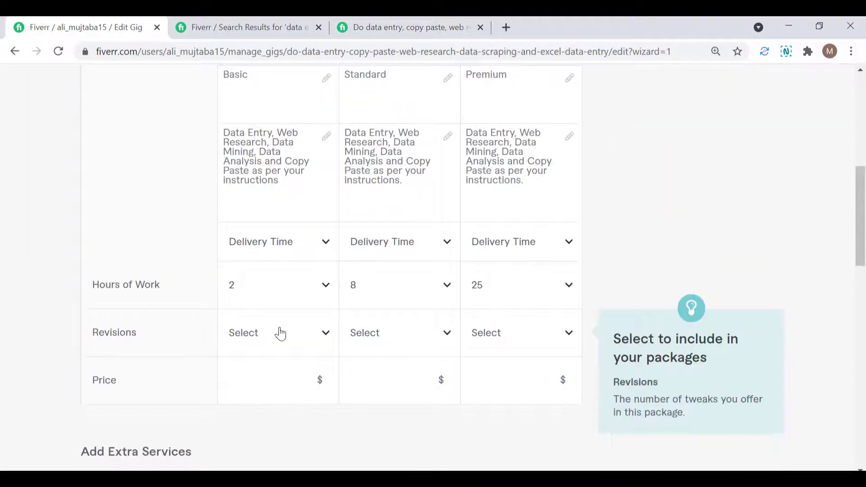
pyautogui.click(280, 334)
pyautogui.scroll(-4, 248, 222)
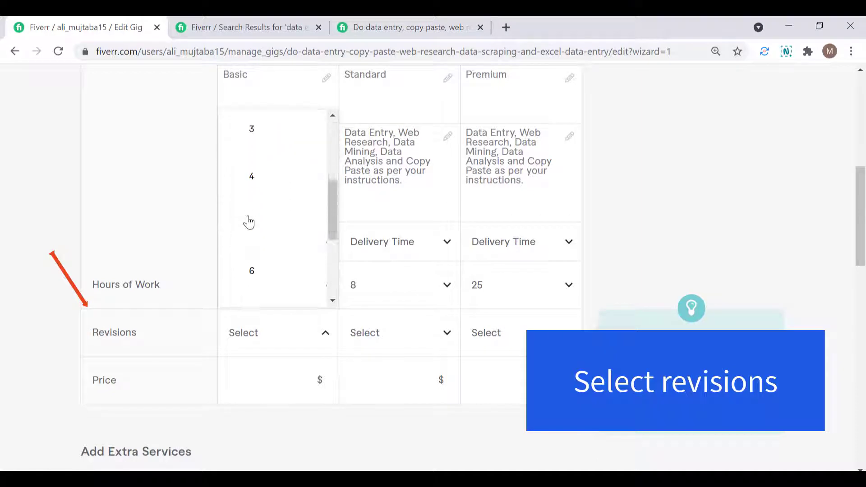
pyautogui.scroll(-4, 249, 222)
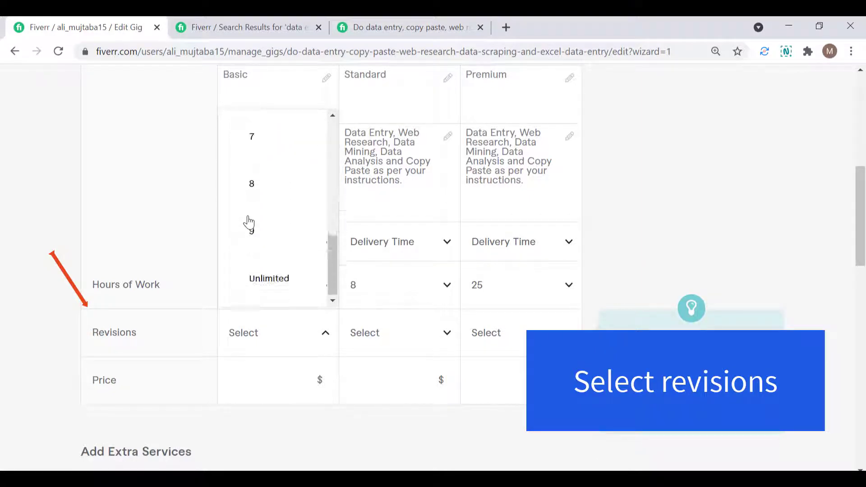
pyautogui.click(287, 278)
pyautogui.click(392, 335)
pyautogui.scroll(-2, 392, 283)
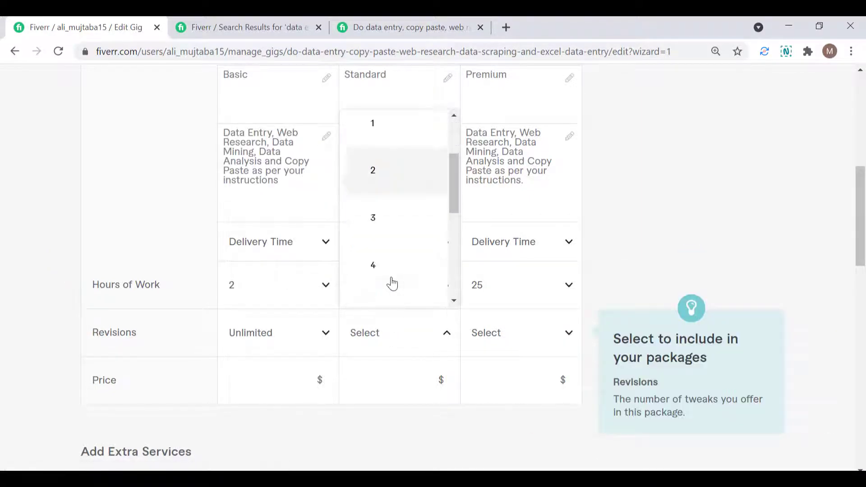
pyautogui.scroll(-3, 393, 283)
pyautogui.click(396, 286)
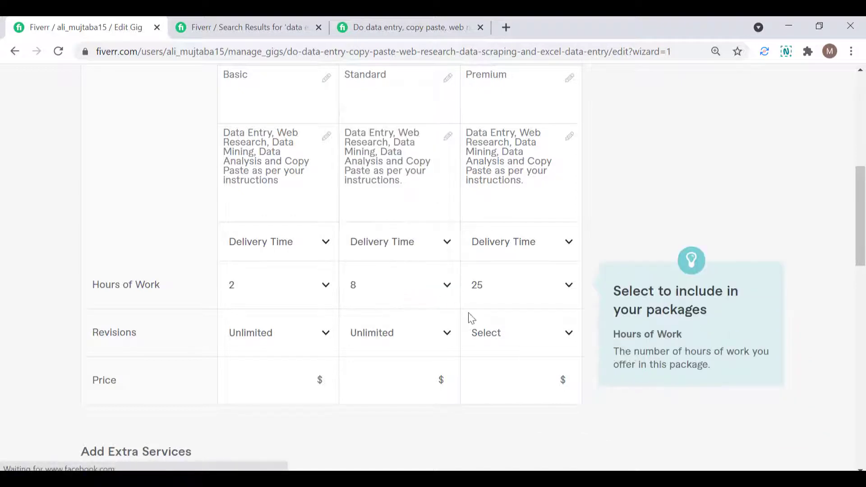
# - Set the Premium package's number of revisions to 5
pyautogui.click(510, 350)
pyautogui.scroll(-1, 495, 293)
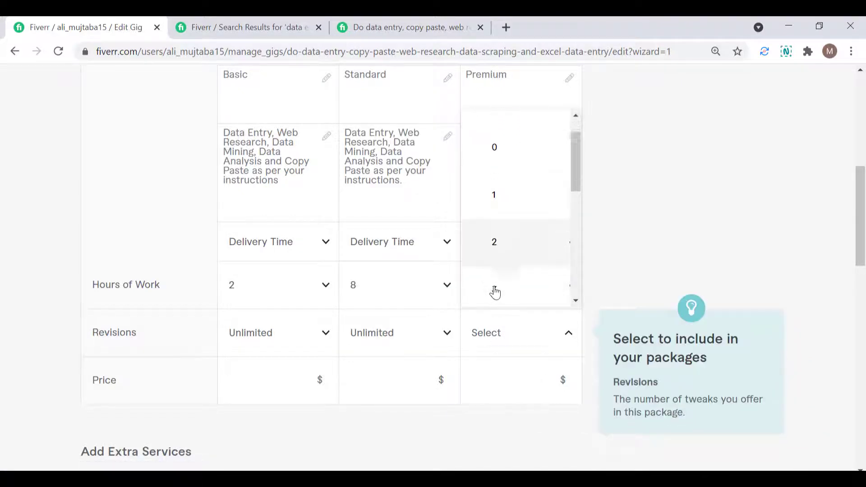
pyautogui.scroll(-3, 495, 292)
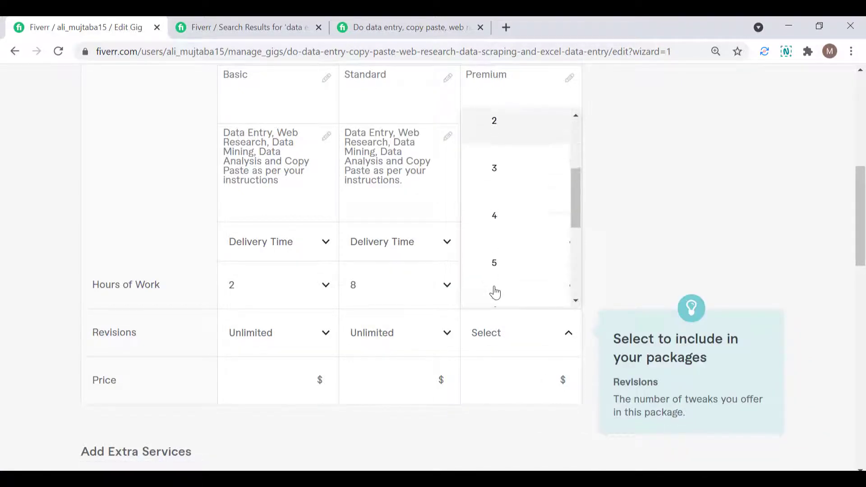
pyautogui.click(518, 244)
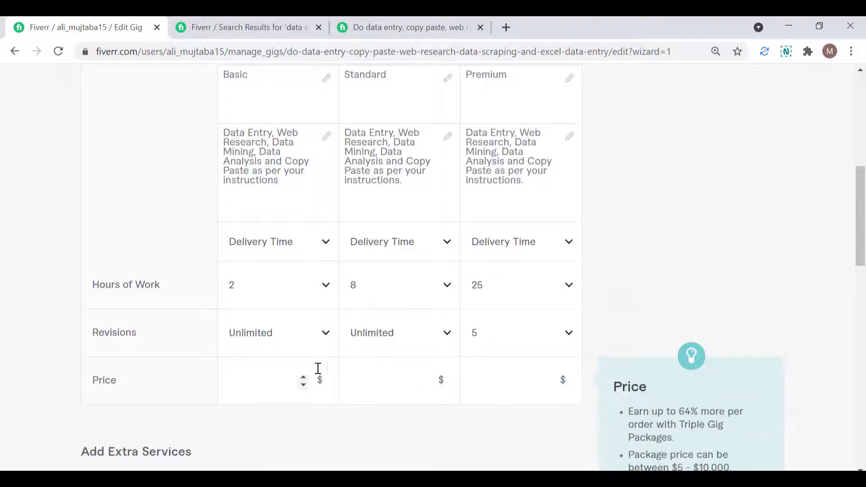
# - Check the reference gig's package prices, set the Basic, Standard and Premium prices to $10, $20 and $40, and try to save the pricing
pyautogui.click(410, 16)
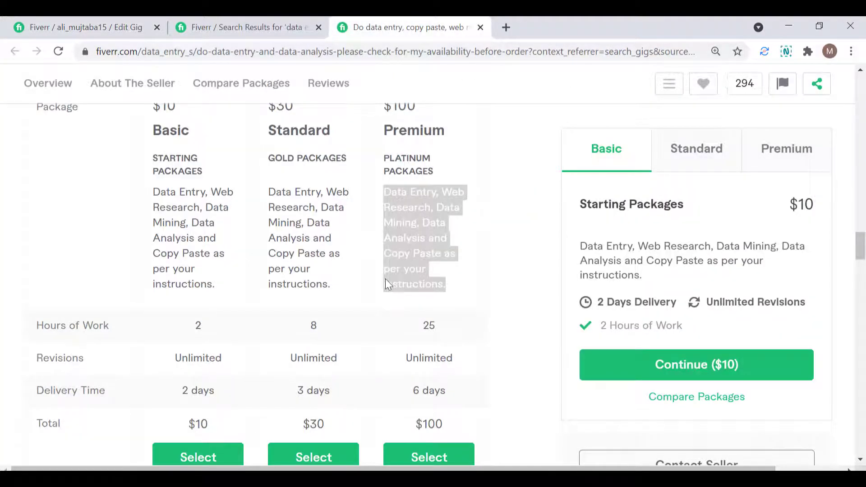
pyautogui.scroll(-1, 386, 279)
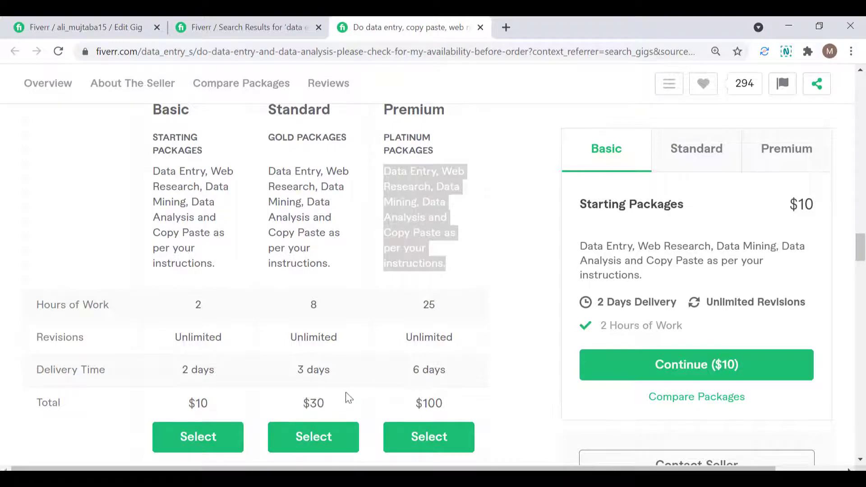
pyautogui.click(118, 27)
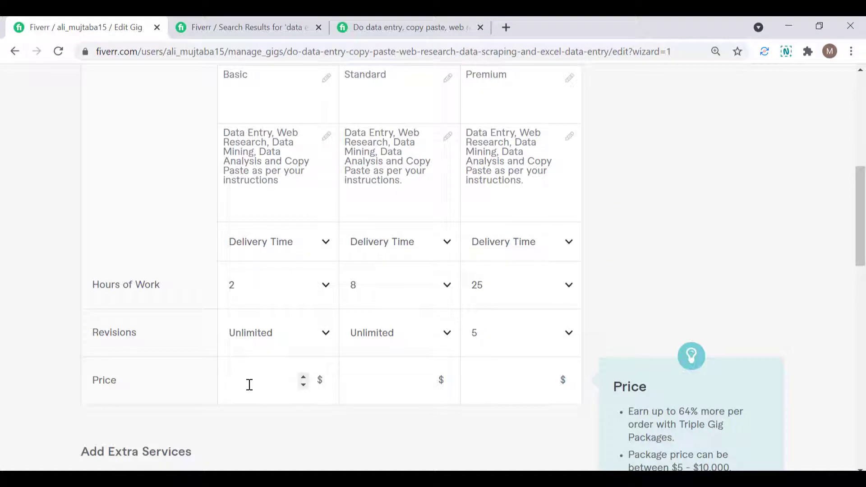
pyautogui.click(348, 379)
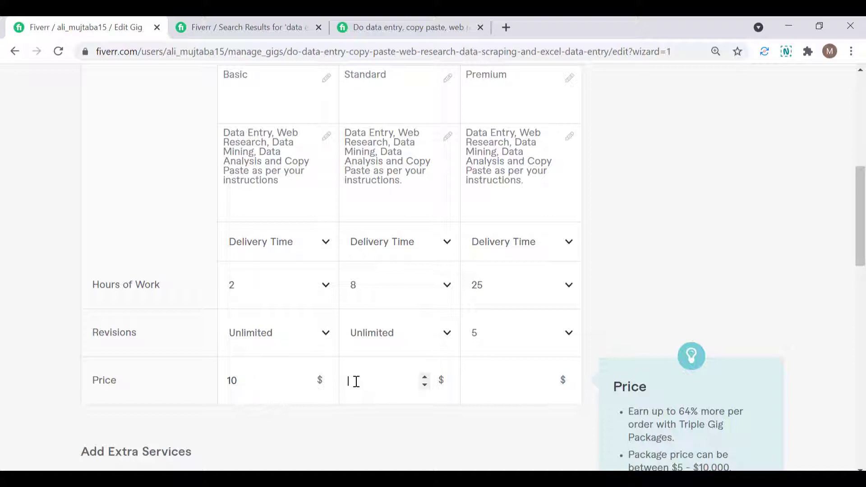
pyautogui.click(500, 384)
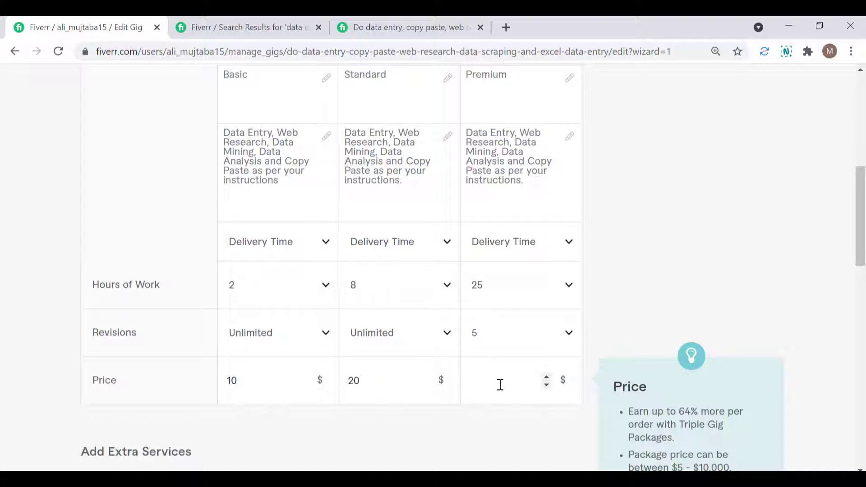
pyautogui.write('40')
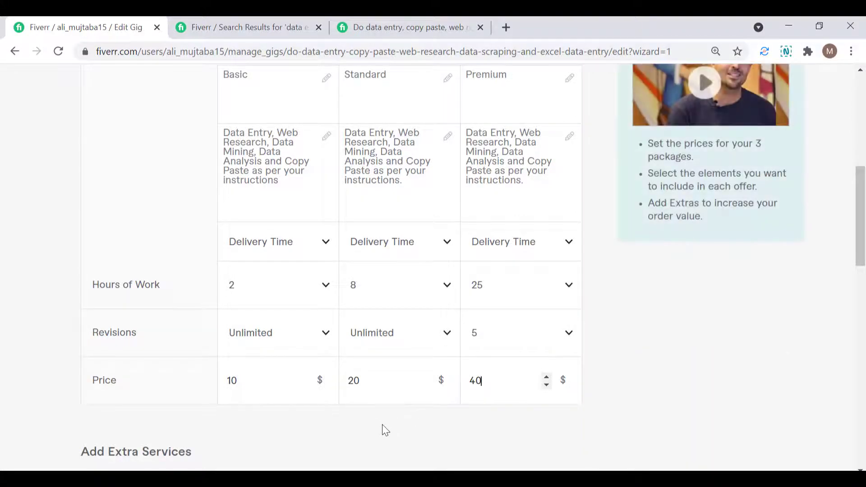
pyautogui.scroll(-5, 383, 425)
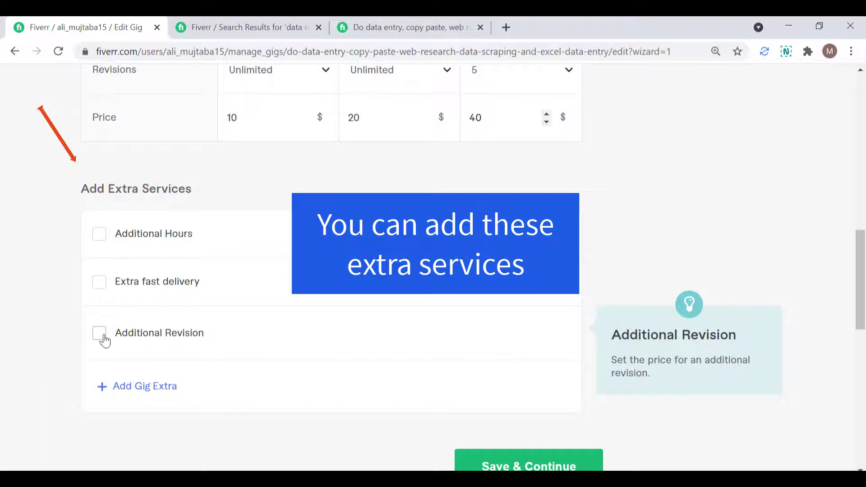
pyautogui.scroll(-2, 374, 381)
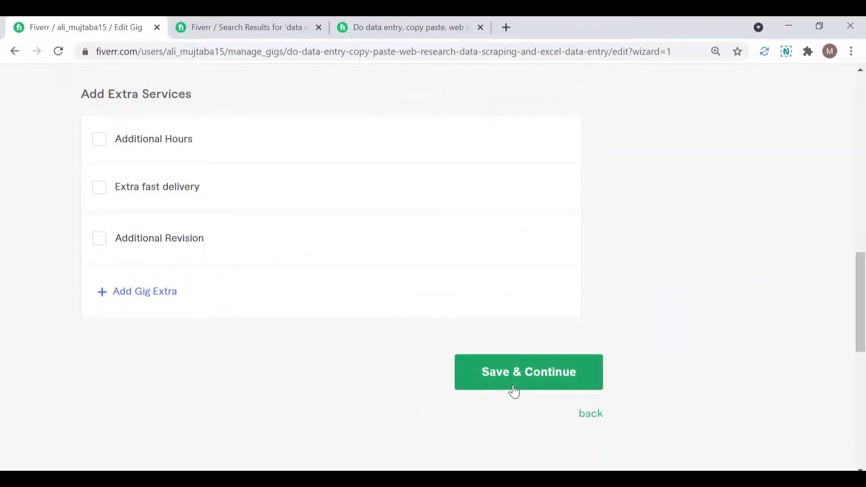
# - Set the delivery time to 2 days for the Basic package, 3 days for Standard and 6 days for Premium
pyautogui.scroll(8, 513, 391)
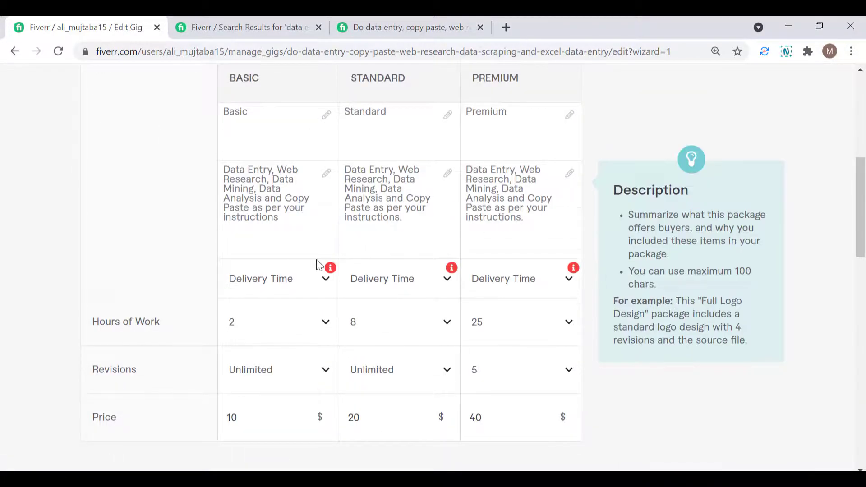
pyautogui.click(293, 287)
pyautogui.click(264, 198)
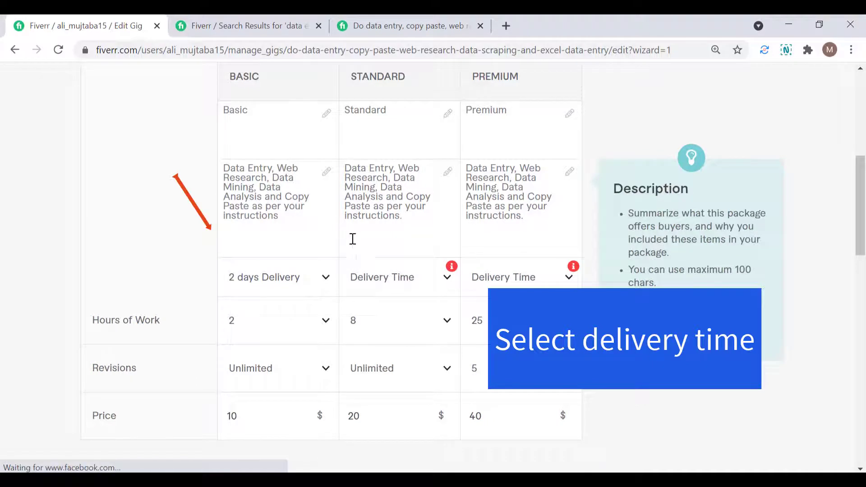
pyautogui.click(412, 289)
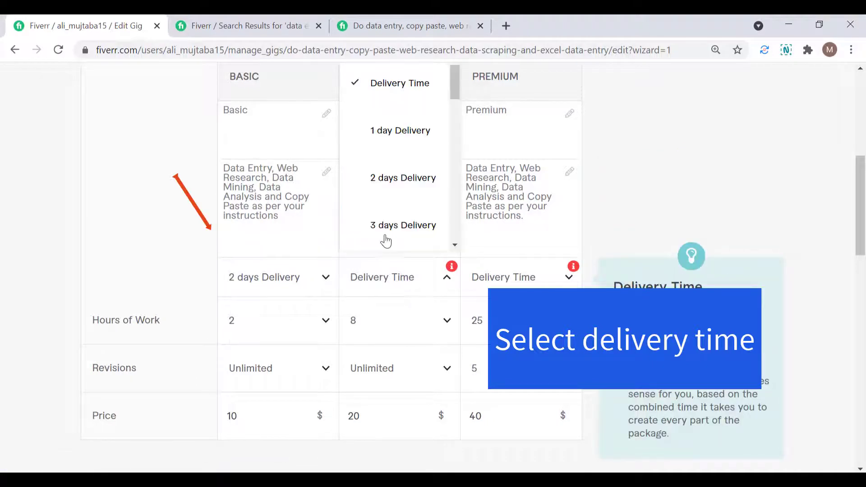
pyautogui.click(377, 225)
pyautogui.click(497, 287)
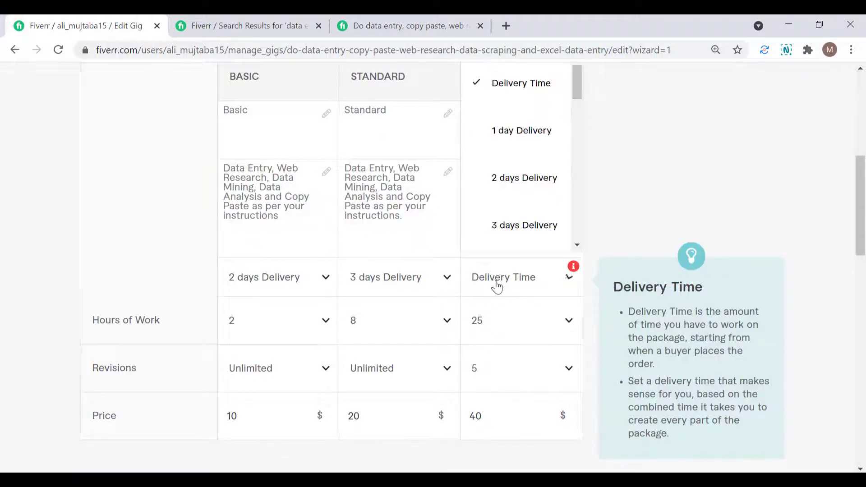
pyautogui.scroll(-2, 513, 195)
pyautogui.scroll(-3, 512, 194)
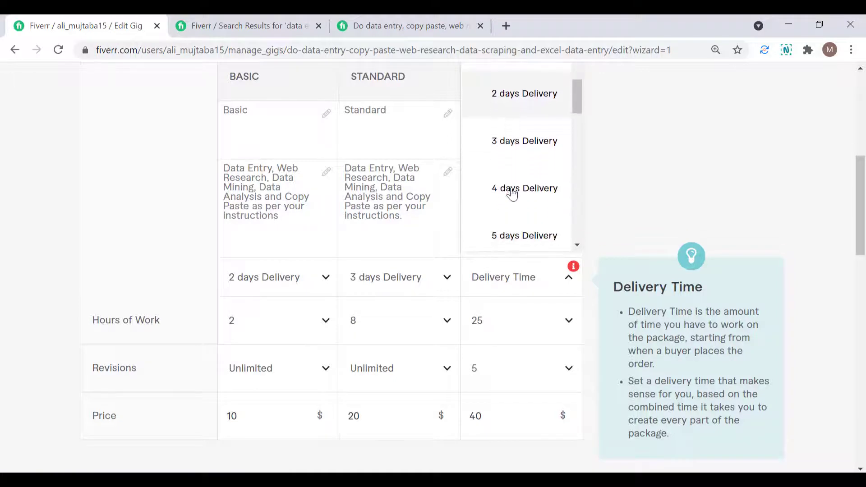
pyautogui.click(513, 194)
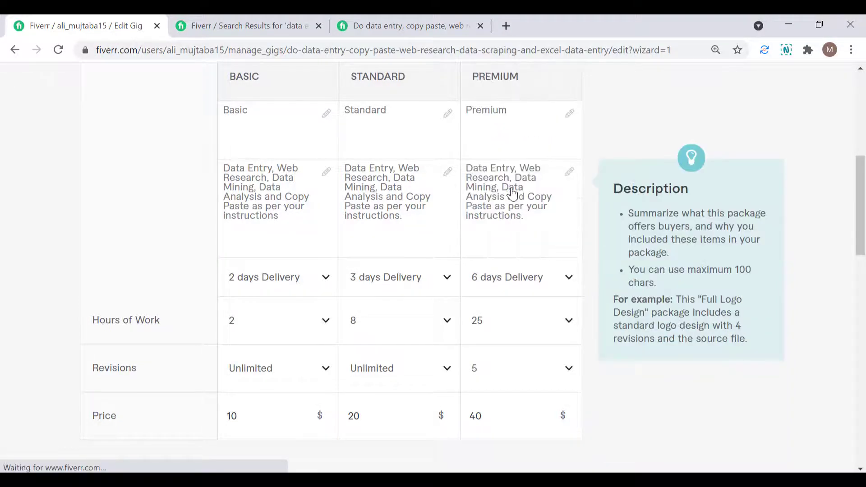
# - Save the package pricing without extra services and continue to the gig's Description & FAQ stage
pyautogui.scroll(-10, 418, 336)
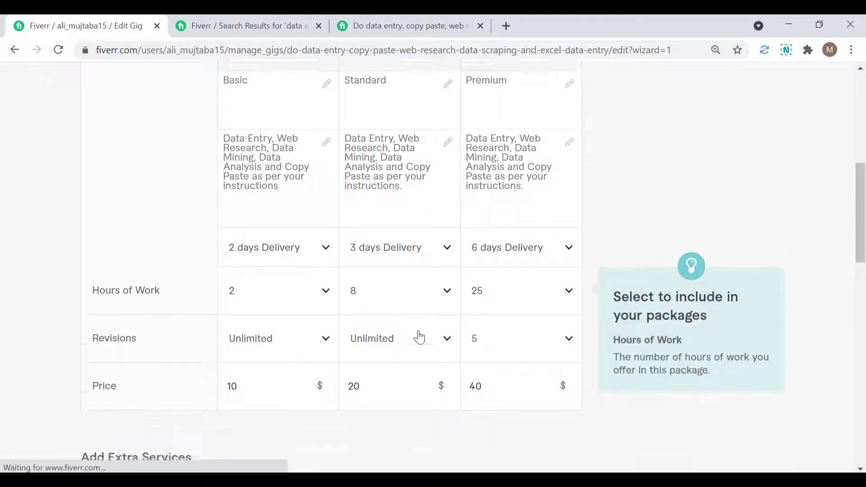
pyautogui.click(491, 297)
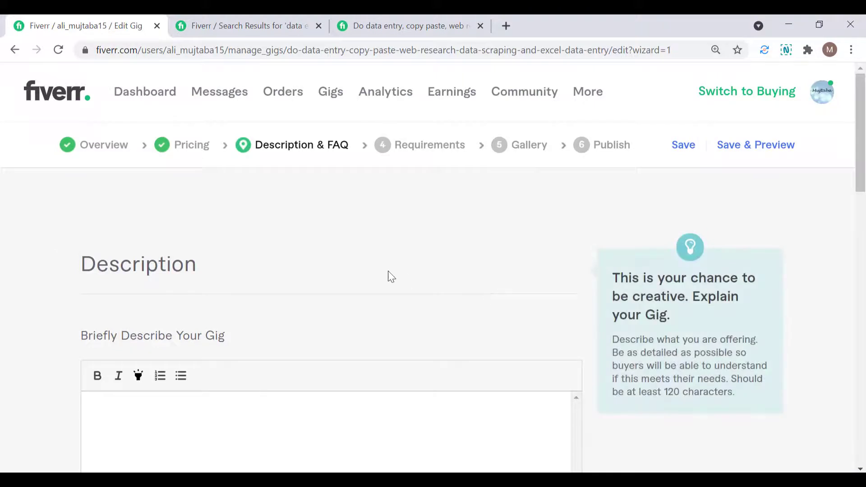
pyautogui.scroll(-3, 392, 277)
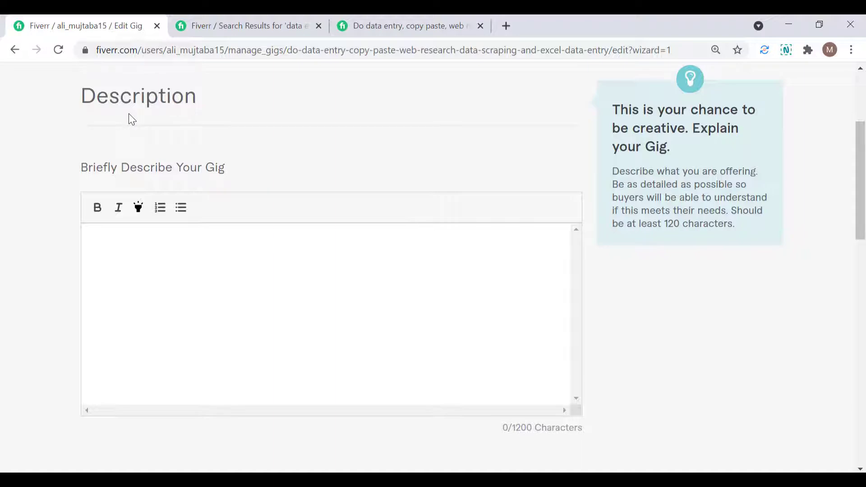
# - Copy the reference gig's About This Gig text, from the welcome line through "24/7 Online Active"
pyautogui.click(361, 26)
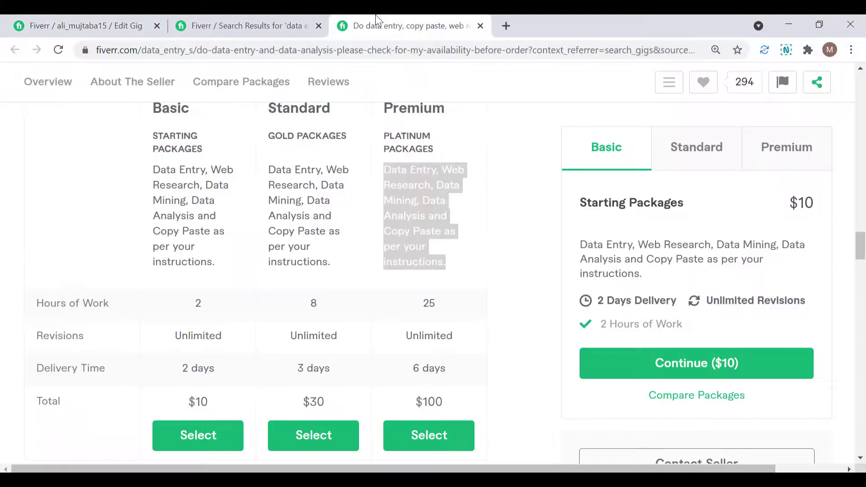
pyautogui.scroll(10, 364, 221)
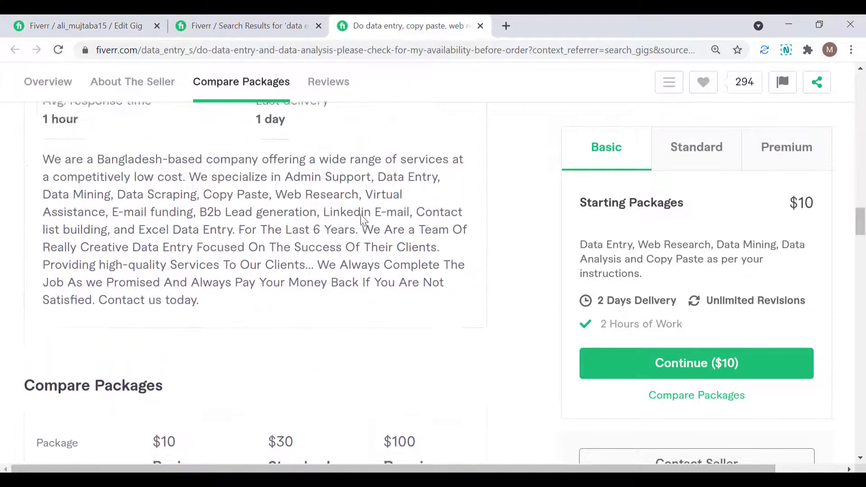
pyautogui.scroll(15, 364, 221)
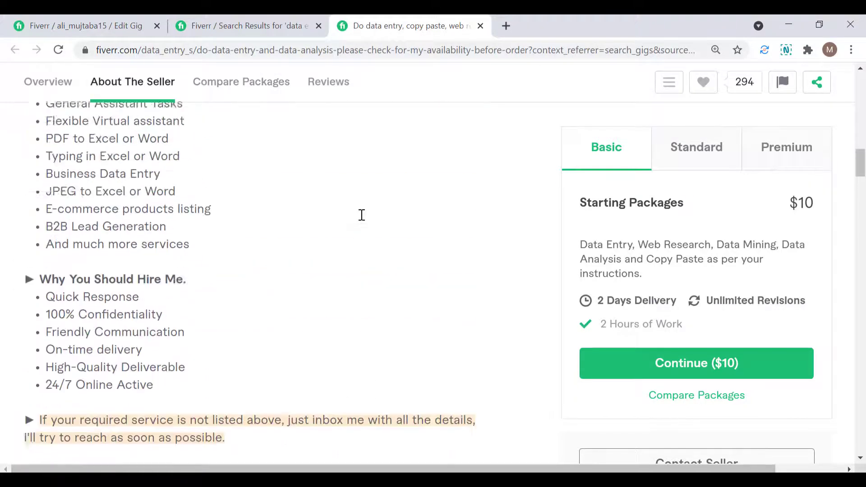
pyautogui.scroll(6, 362, 215)
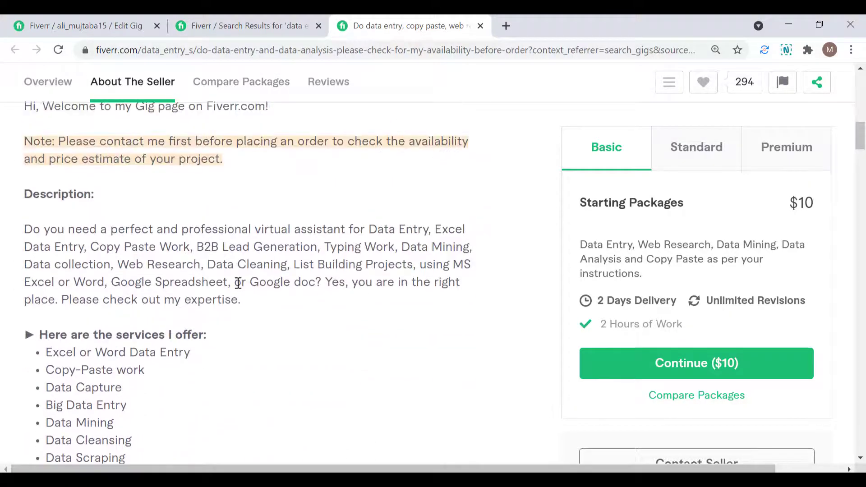
pyautogui.scroll(2, 239, 283)
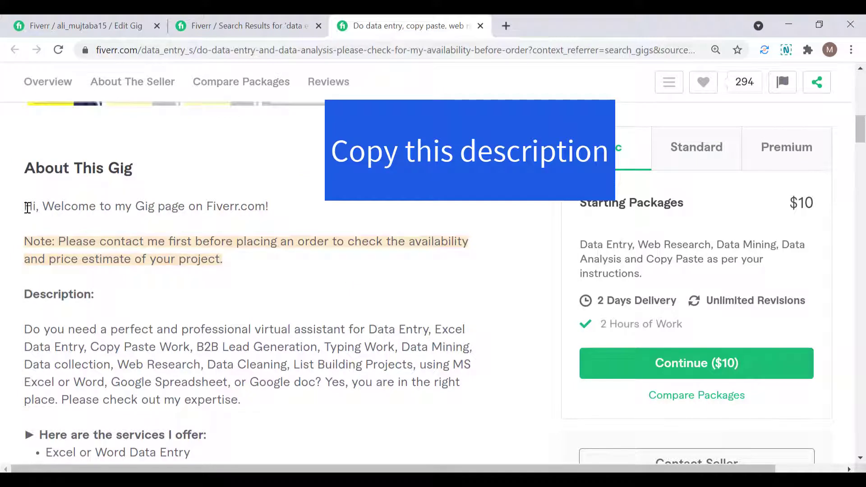
pyautogui.moveTo(23, 207); pyautogui.dragTo(161, 396)
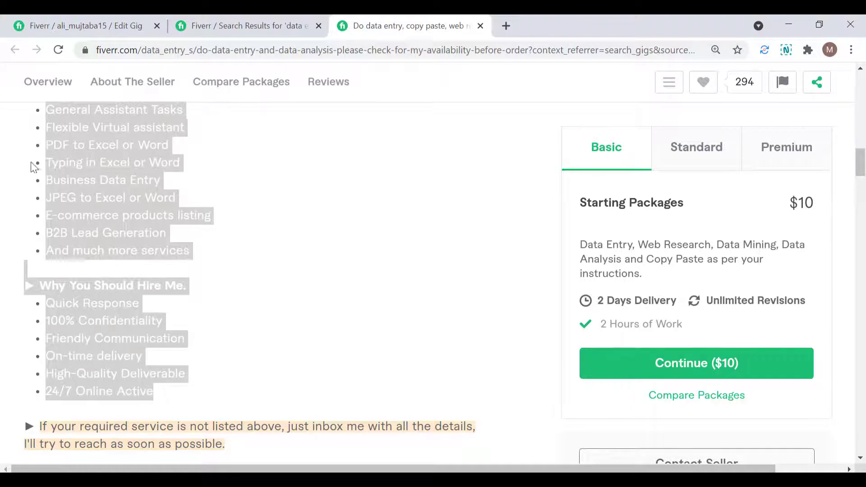
pyautogui.rightClick(77, 179)
pyautogui.click(103, 191)
# - Paste the copied text into the new gig's description
pyautogui.click(56, 25)
pyautogui.click(225, 238)
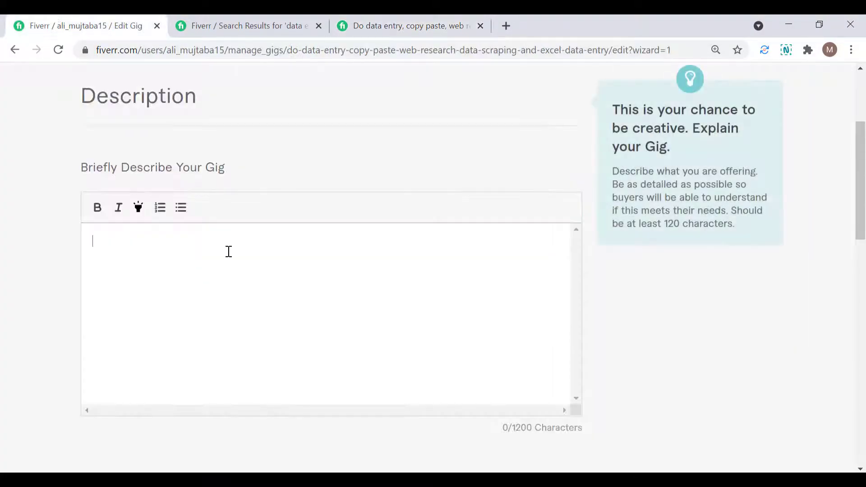
pyautogui.rightClick(229, 252)
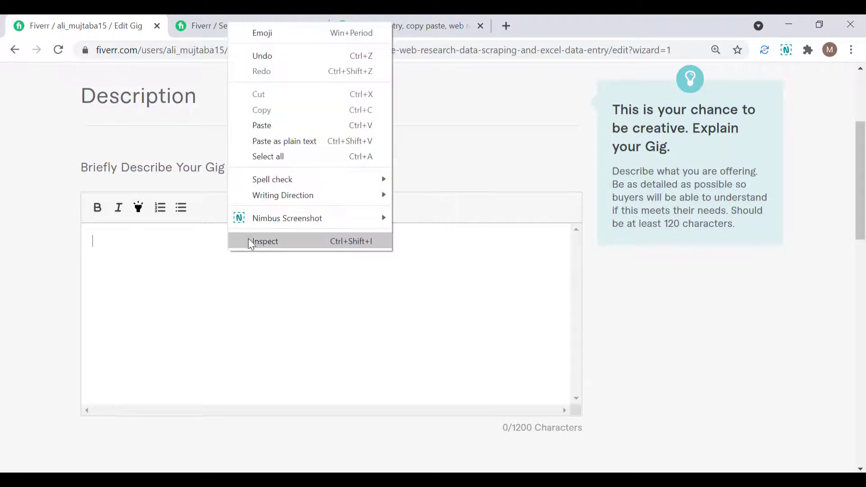
pyautogui.click(294, 126)
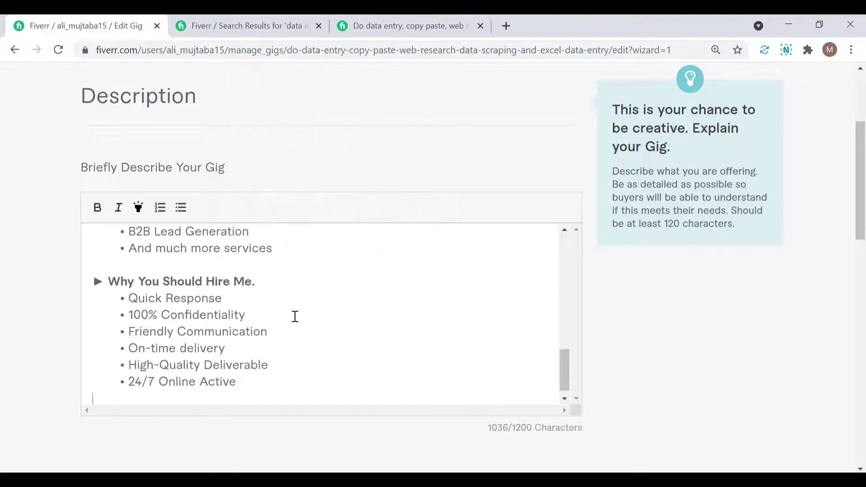
# - Shorten the description's opening line to "Hi, Welcome to my Gig"
pyautogui.scroll(4, 292, 320)
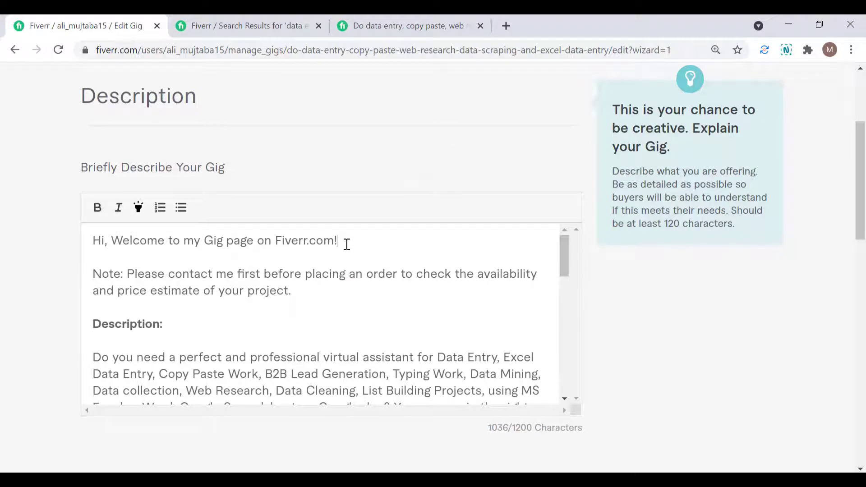
pyautogui.press('BackSpace')
pyautogui.press('BackSpace')
pyautogui.press('BackSpace')
pyautogui.press('BackSpace')
pyautogui.press('BackSpace')
pyautogui.press('BackSpace')
pyautogui.press('BackSpace')
pyautogui.press('BackSpace')
pyautogui.press('BackSpace')
pyautogui.press('BackSpace')
pyautogui.press('BackSpace')
pyautogui.press('BackSpace')
pyautogui.press('BackSpace')
pyautogui.press('BackSpace')
pyautogui.press('BackSpace')
pyautogui.press('BackSpace')
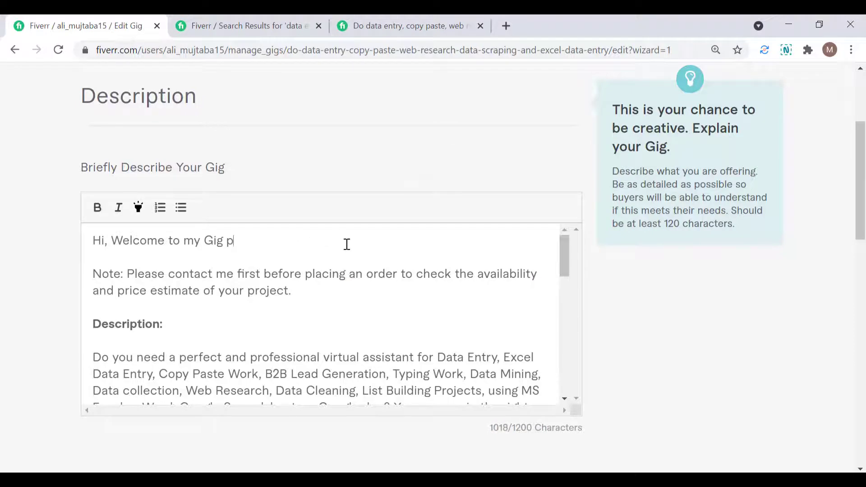
pyautogui.press('BackSpace')
pyautogui.press('BackSpace')
# - Delete the note about contacting before placing an order, along with the extra blank line it leaves
pyautogui.moveTo(298, 298); pyautogui.dragTo(79, 273)
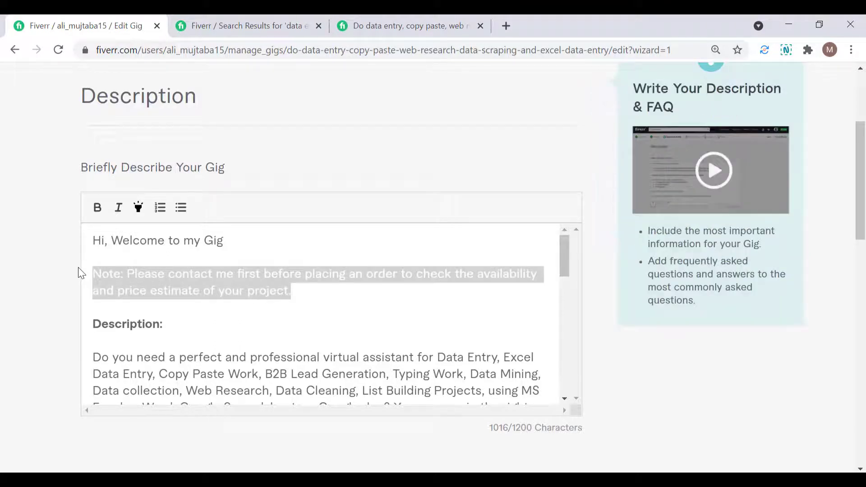
pyautogui.press('BackSpace')
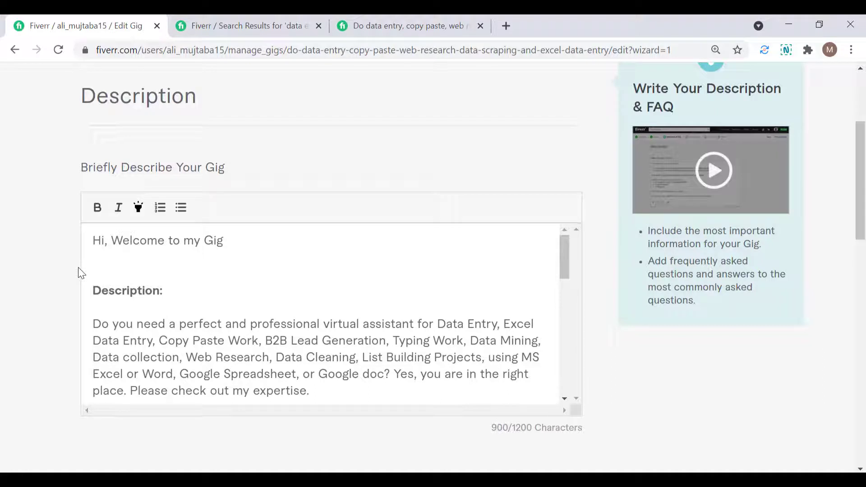
pyautogui.press('BackSpace')
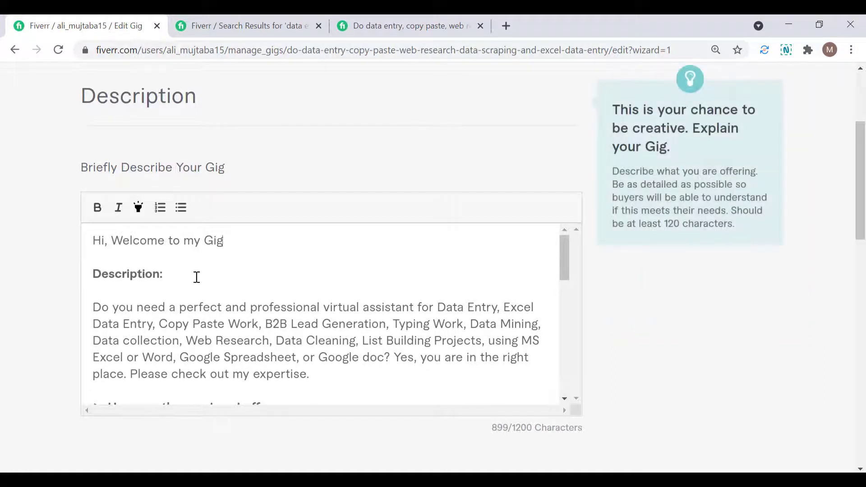
# - Insert "Hellow, " before "Do you need a perfect and professional virtual assistant" in the description
pyautogui.scroll(-2, 190, 282)
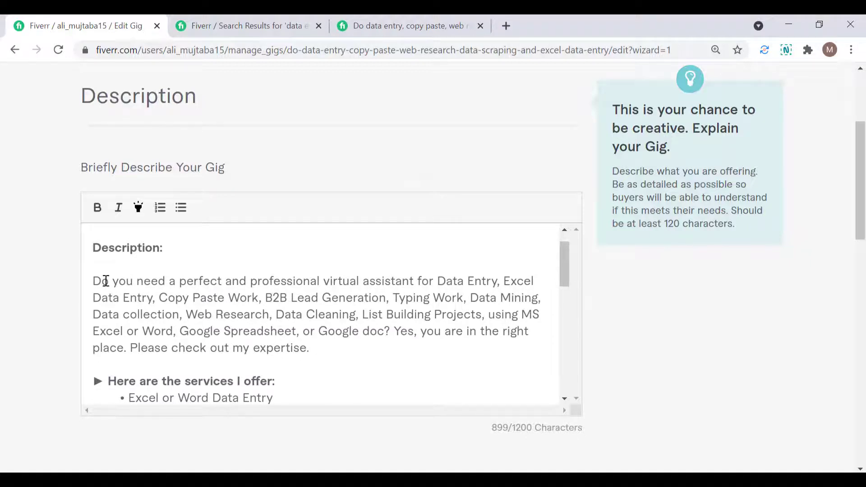
pyautogui.write('Hello')
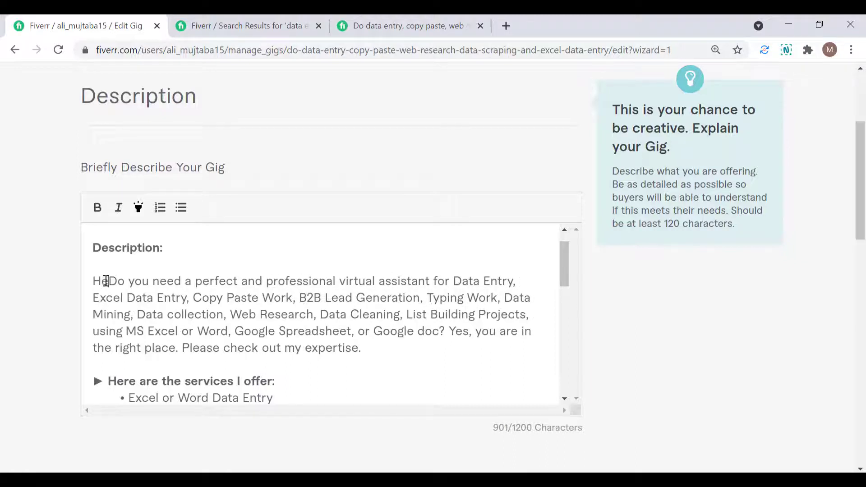
pyautogui.write('w')
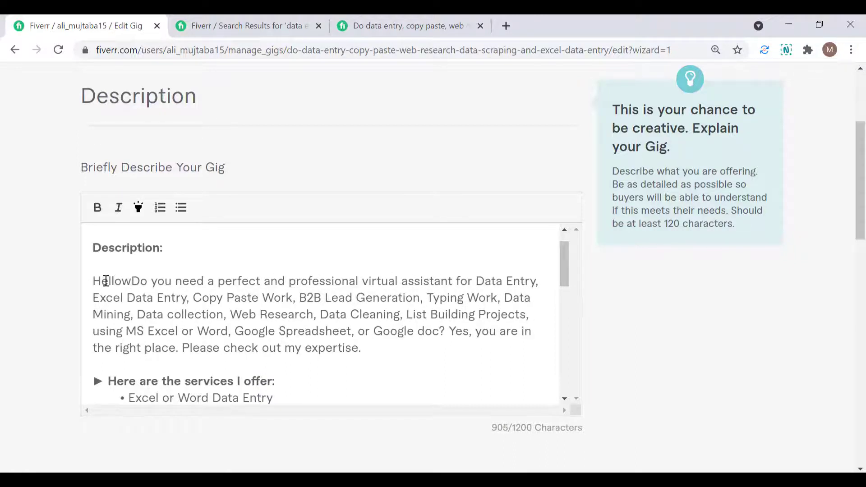
pyautogui.write(', ')
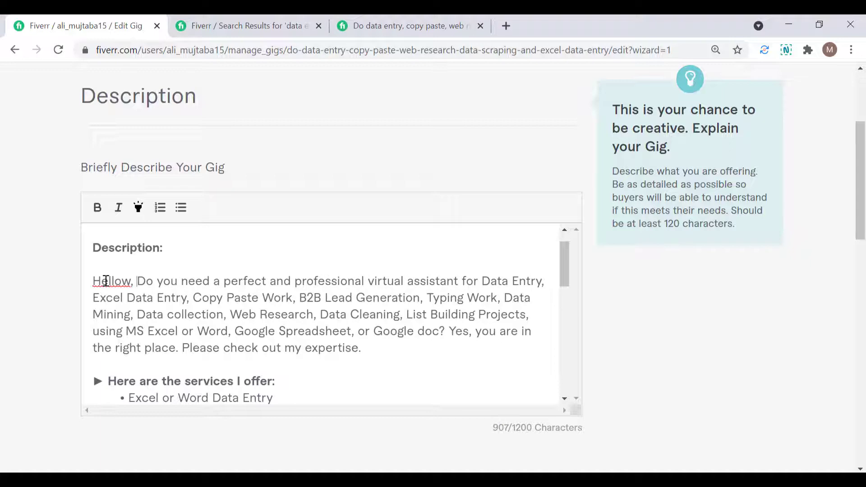
# - Introduce the seller by adding "I am", the seller's full name and a comma after the greeting in the description
pyautogui.write('I am Muj')
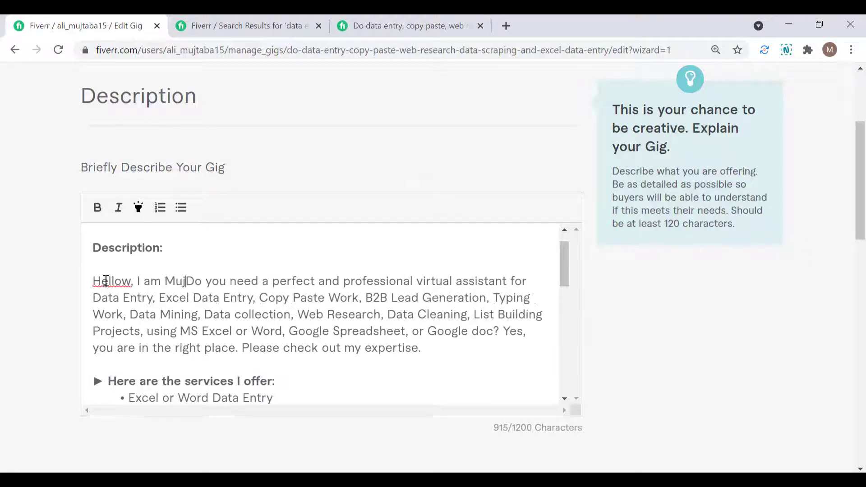
pyautogui.write('taba Ali')
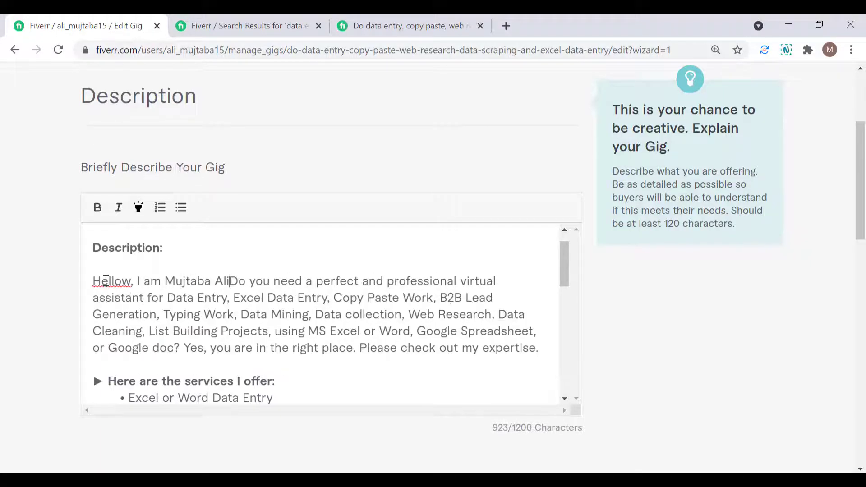
pyautogui.write(',')
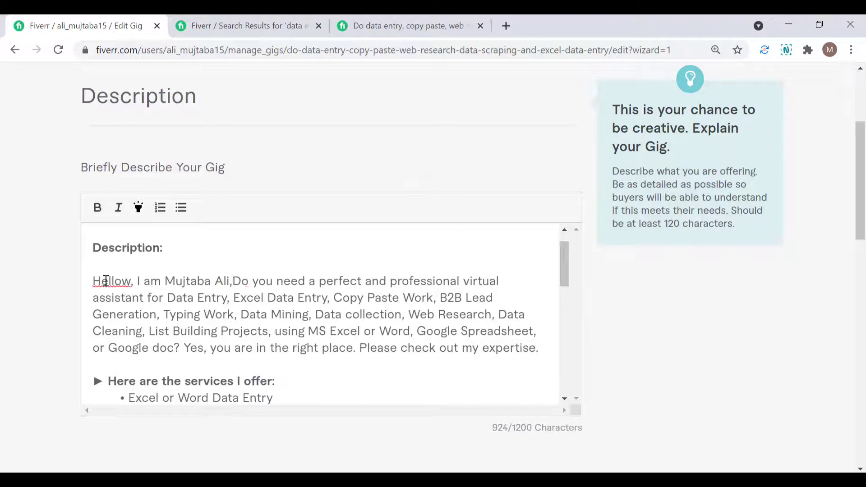
# - Correct the greeting "Hellow" to "Hello" and replace the comma after the seller's name with a period
pyautogui.click(131, 283)
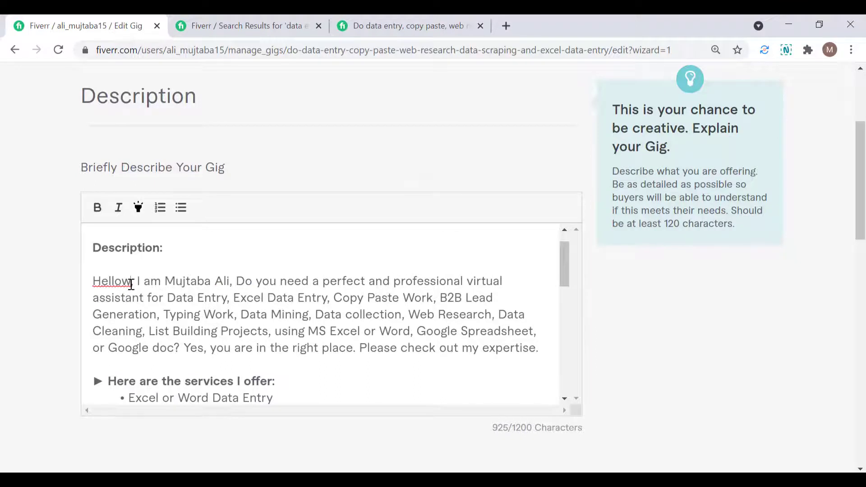
pyautogui.press('BackSpace')
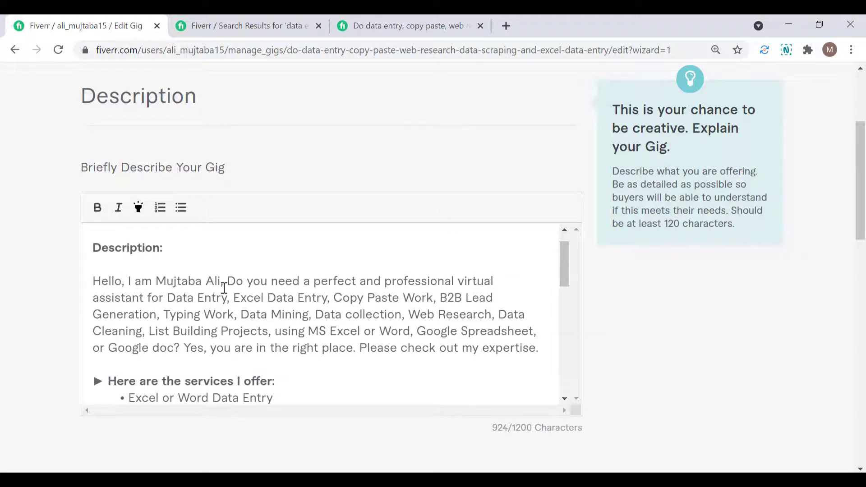
pyautogui.click(225, 288)
pyautogui.press('BackSpace')
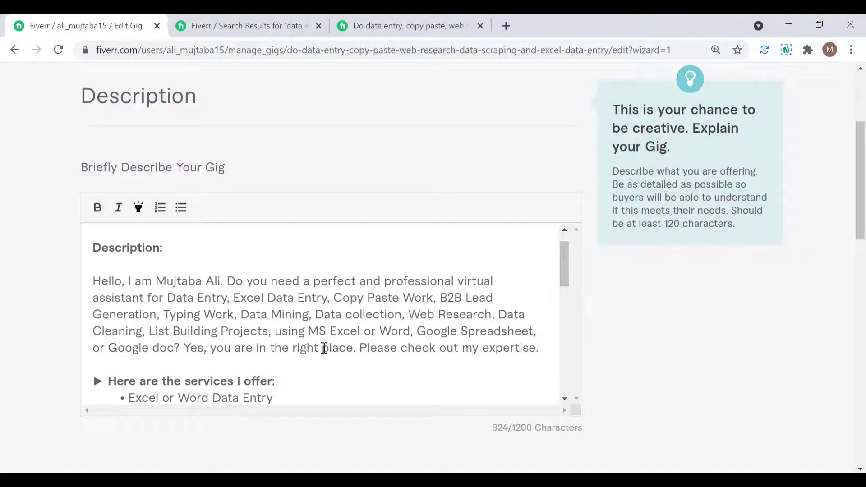
# - Add an "Unlimited Revisions" bullet at the end of the "Why You Should Hire Me." list
pyautogui.scroll(-1, 307, 350)
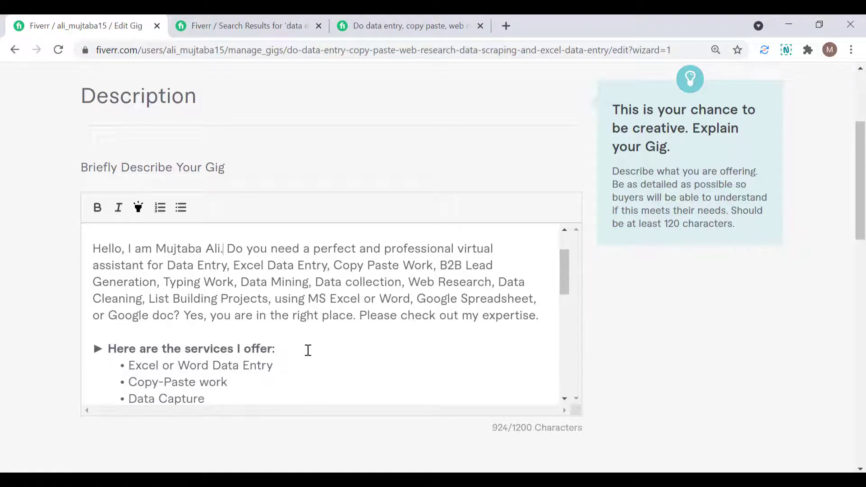
pyautogui.scroll(-3, 309, 350)
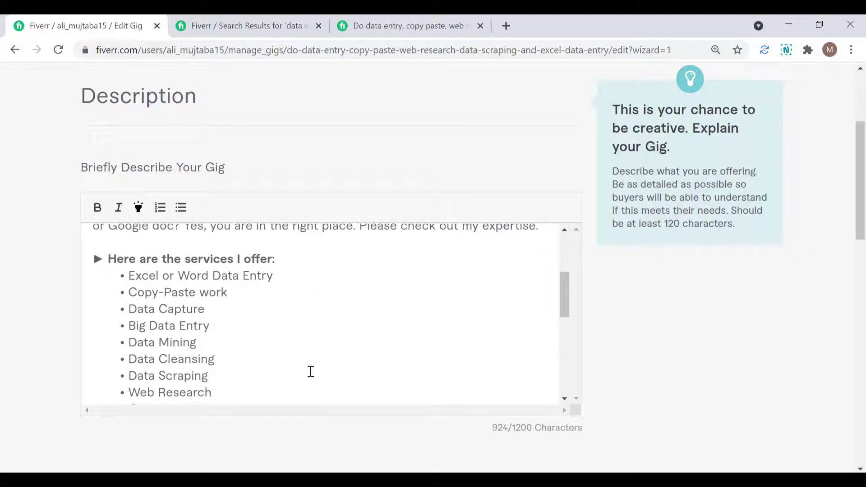
pyautogui.scroll(-1, 293, 352)
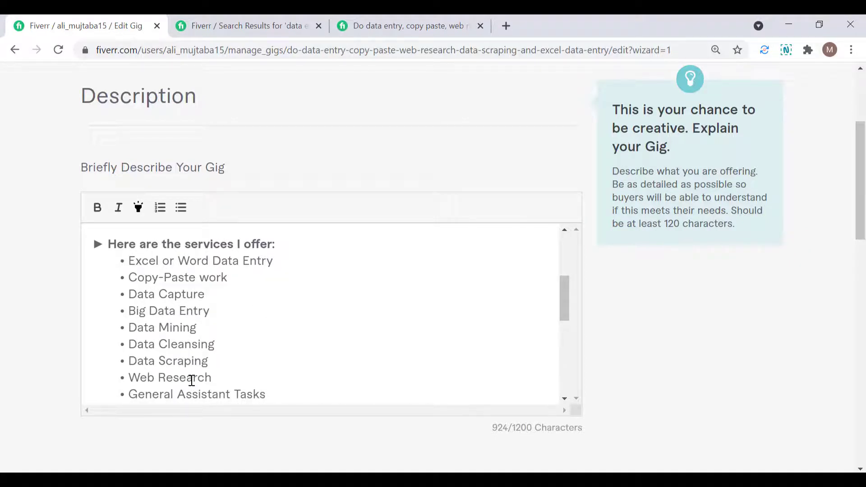
pyautogui.scroll(-3, 189, 379)
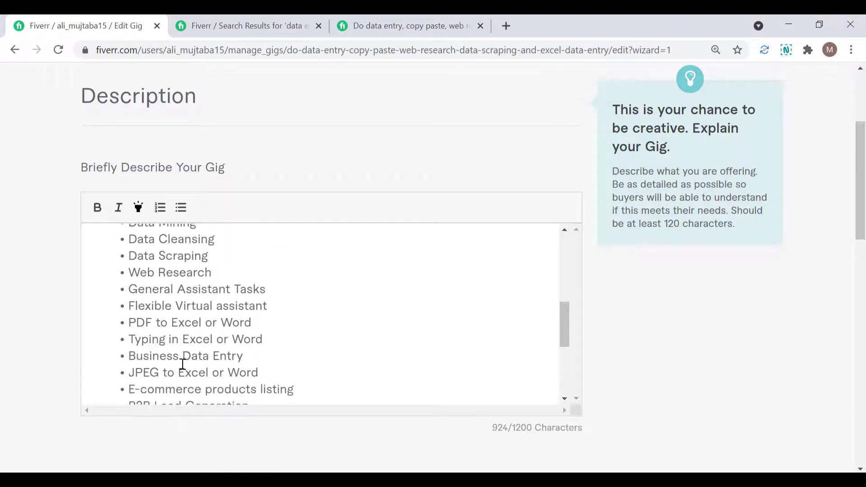
pyautogui.scroll(-5, 182, 361)
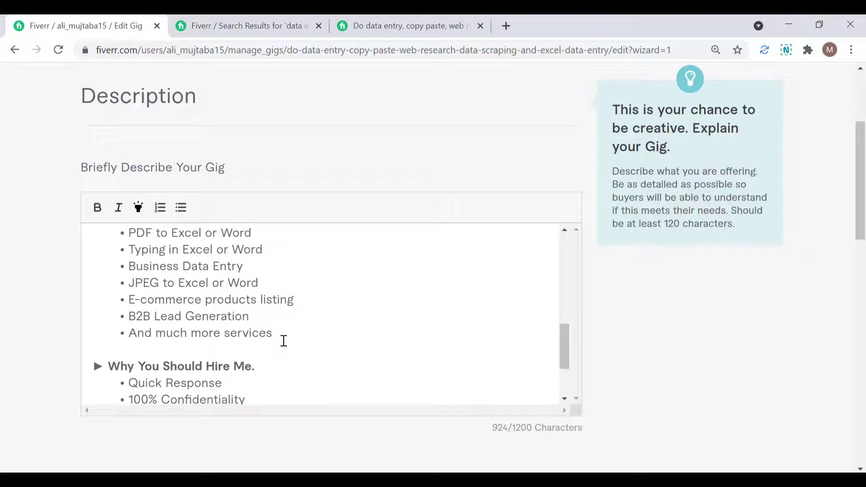
pyautogui.scroll(-2, 282, 341)
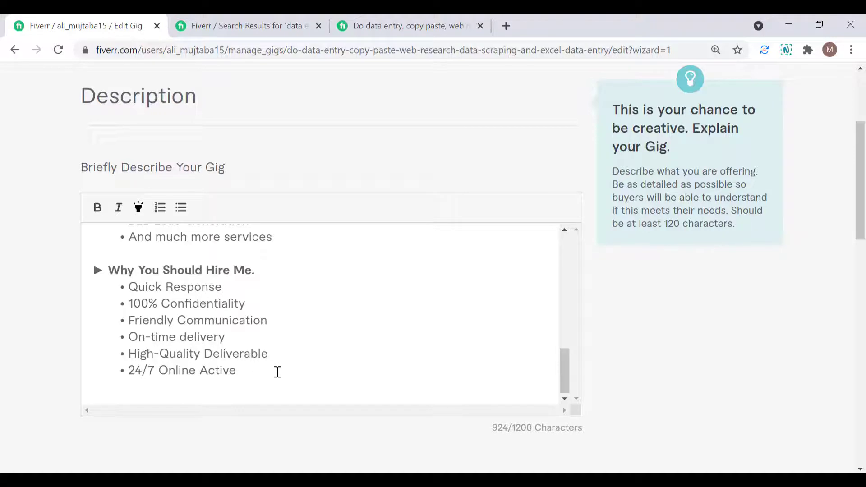
pyautogui.press('Return')
pyautogui.write('Unlimited ')
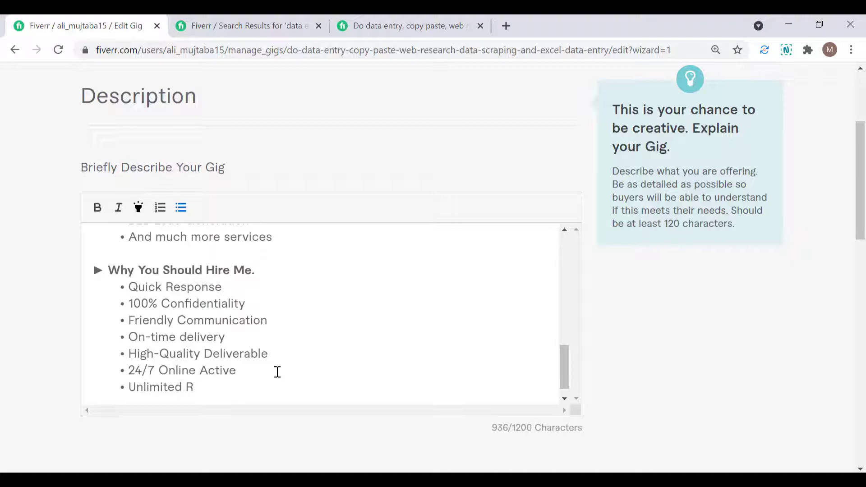
pyautogui.write('Revisions')
# - Add the closing lines "Have A Good Day" and "Thanks!" below the bullet list, separated by a blank line
pyautogui.scroll(-1, 277, 372)
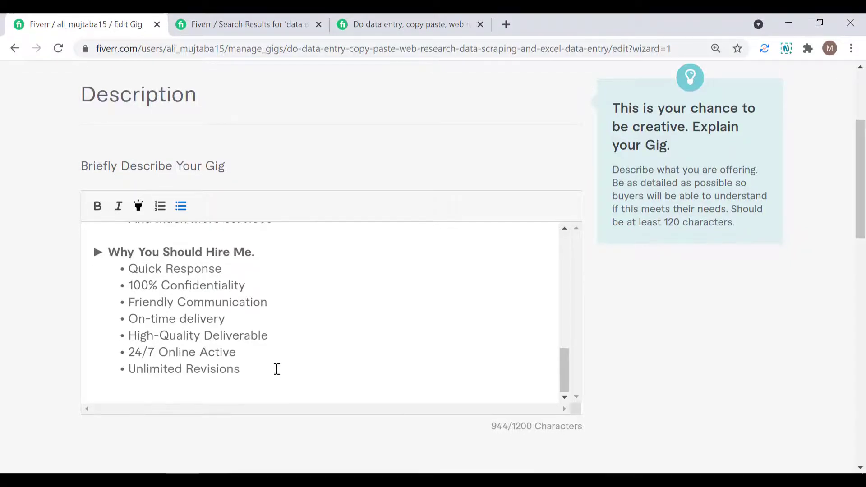
pyautogui.press('Return')
pyautogui.press('Return')
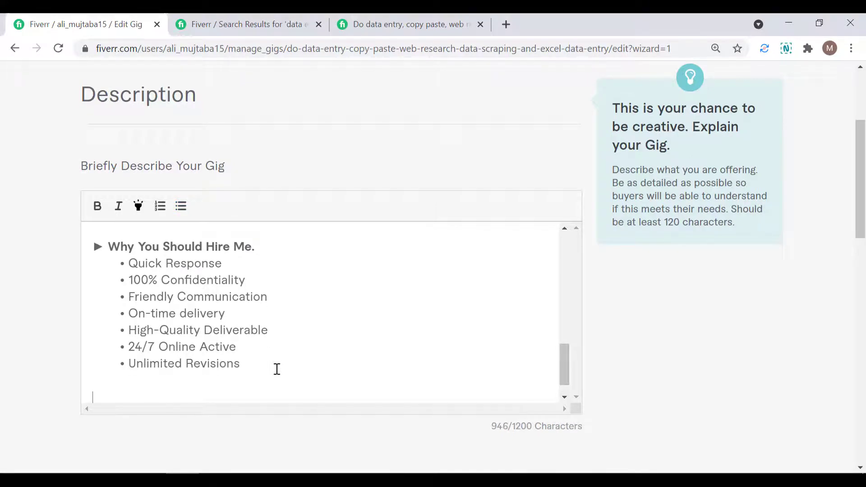
pyautogui.write('Have A Good Dy')
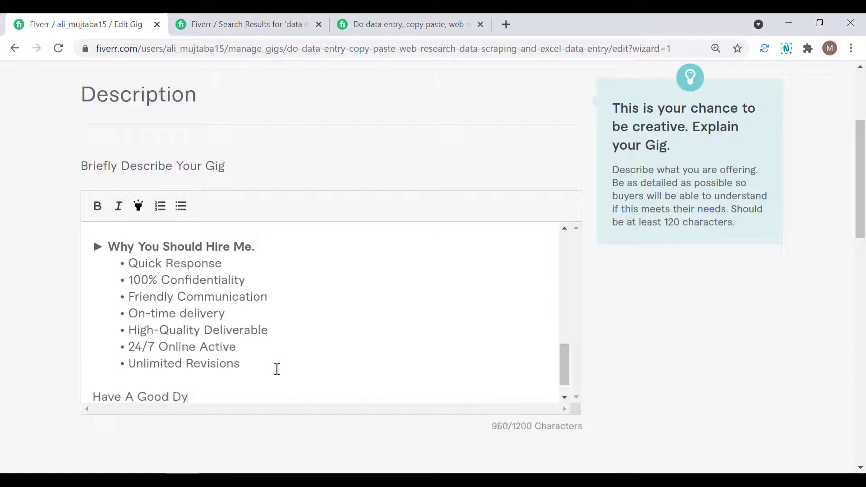
pyautogui.press('BackSpace')
pyautogui.write('ay')
pyautogui.press('Return')
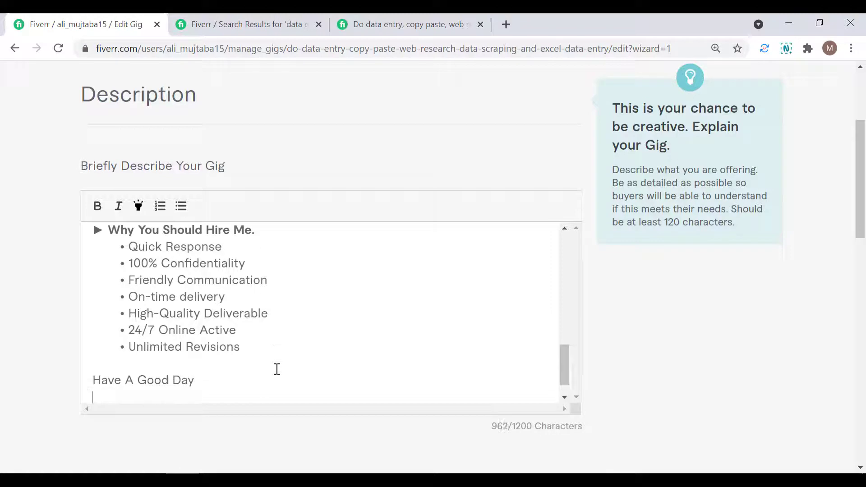
pyautogui.write('Thanks!')
# - Review the whole description, then save it without any FAQ and continue to the gig's requirements
pyautogui.scroll(-1, 366, 352)
pyautogui.scroll(10, 367, 353)
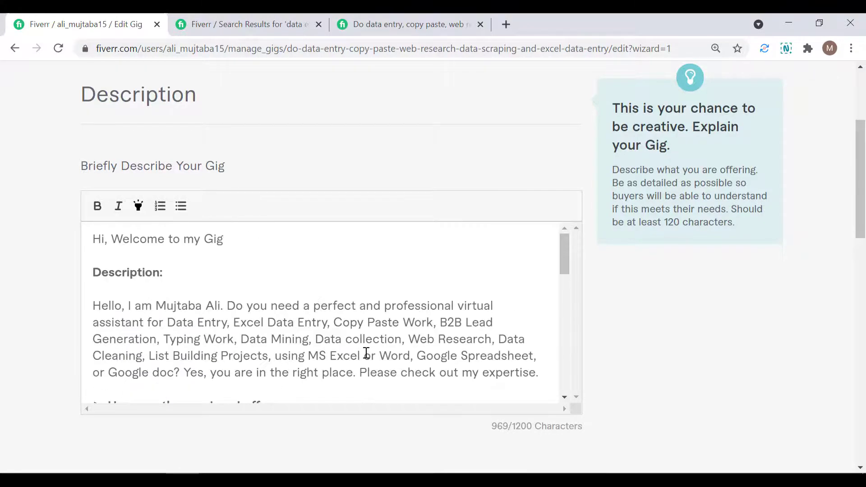
pyautogui.scroll(-12, 238, 356)
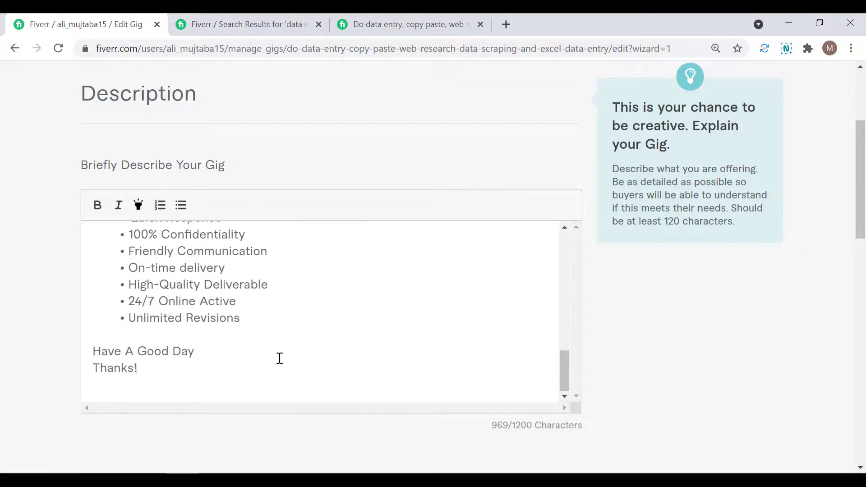
pyautogui.scroll(-2, 279, 359)
pyautogui.scroll(-5, 344, 361)
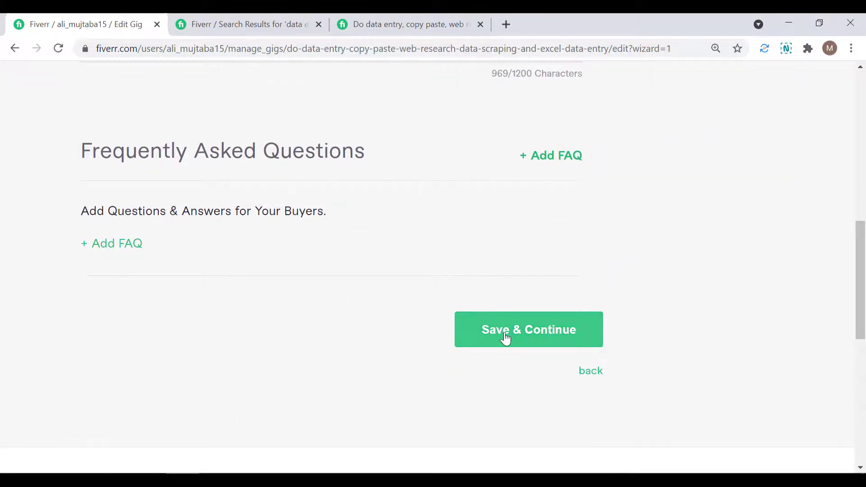
pyautogui.click(506, 338)
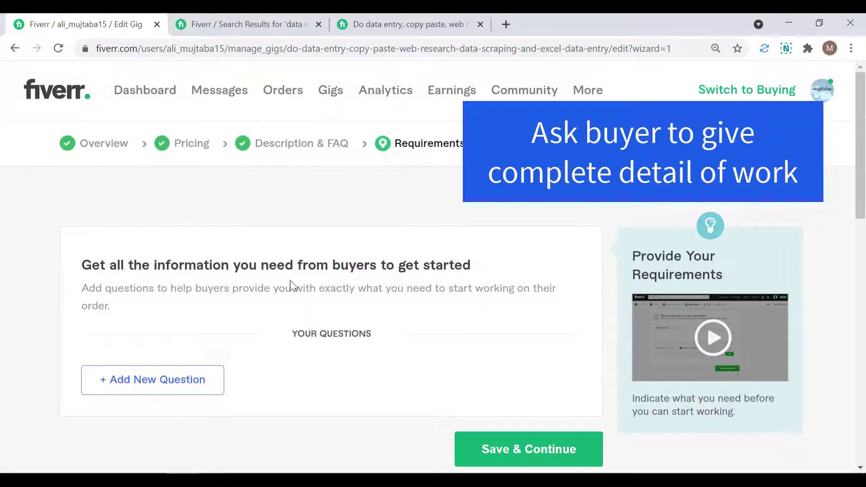
# - Write a new required buyer question: "Kindly provide me complete detail of your project so I can work better. Thanks"
pyautogui.click(167, 379)
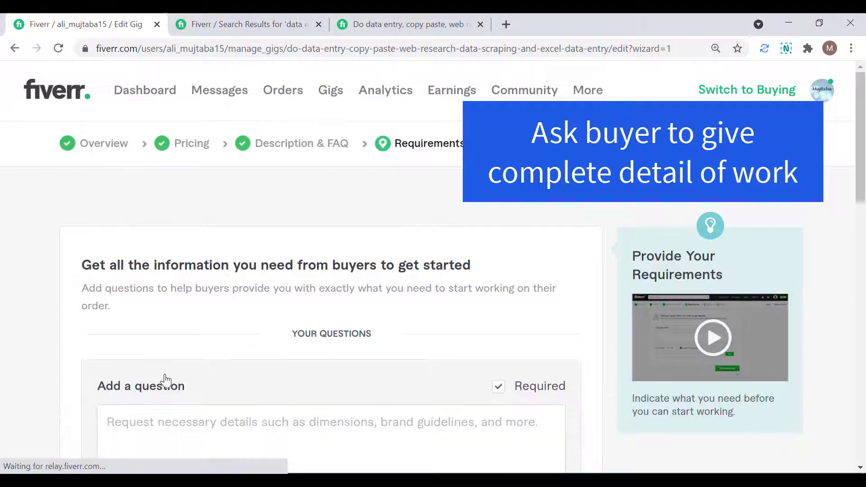
pyautogui.scroll(-3, 450, 364)
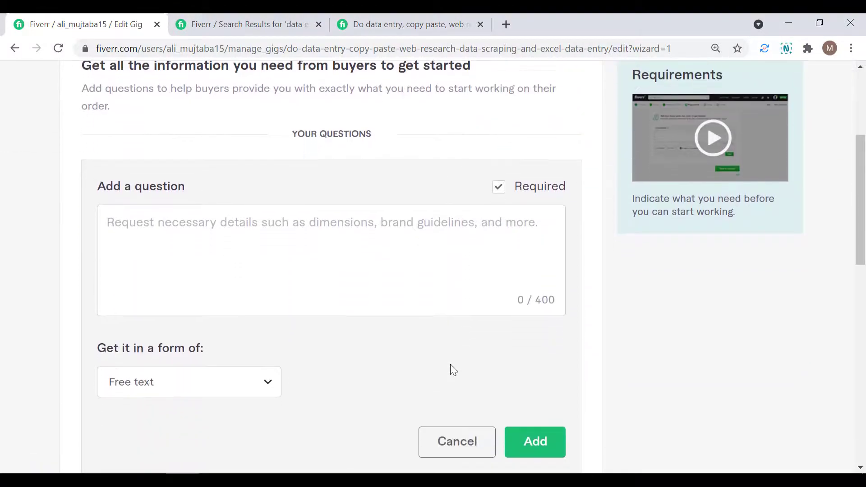
pyautogui.click(360, 242)
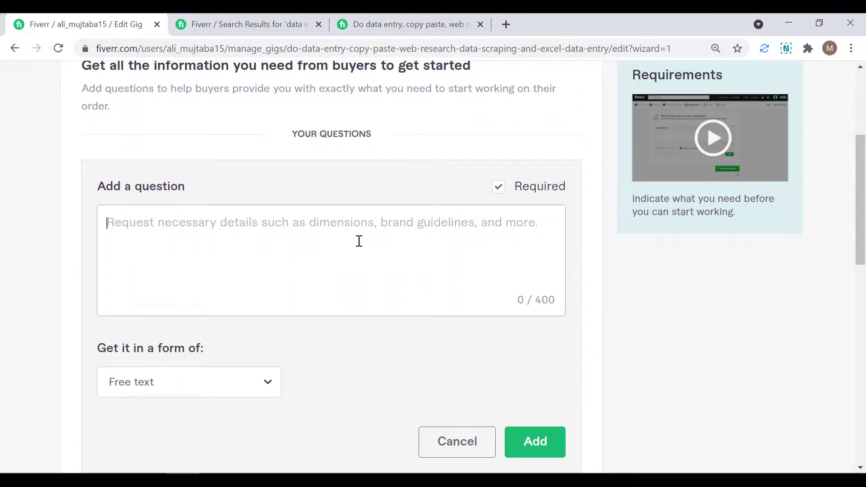
pyautogui.write('Kind')
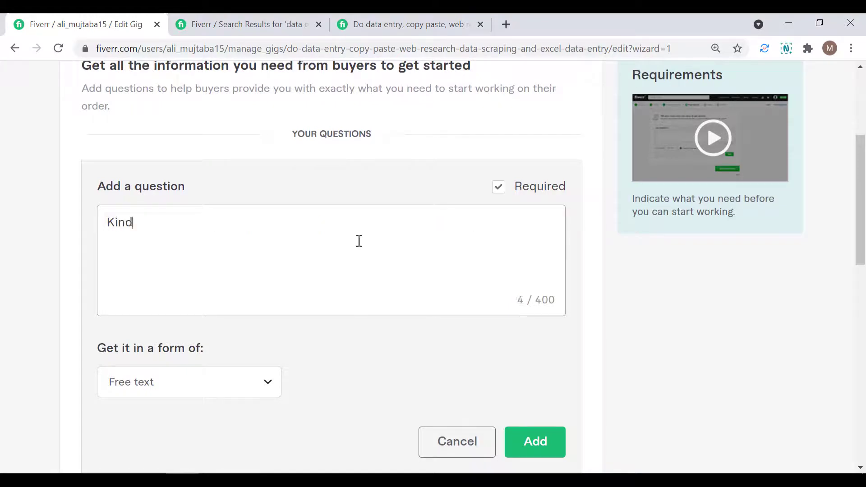
pyautogui.write('ly provide me ')
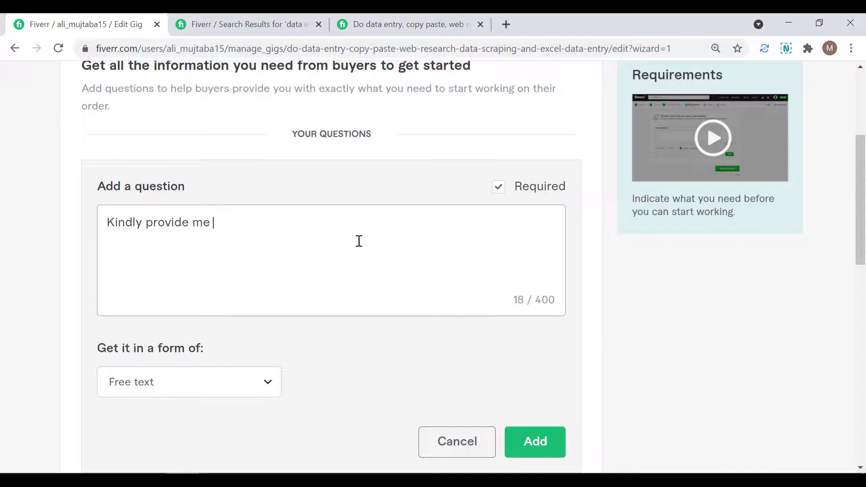
pyautogui.write('complete ')
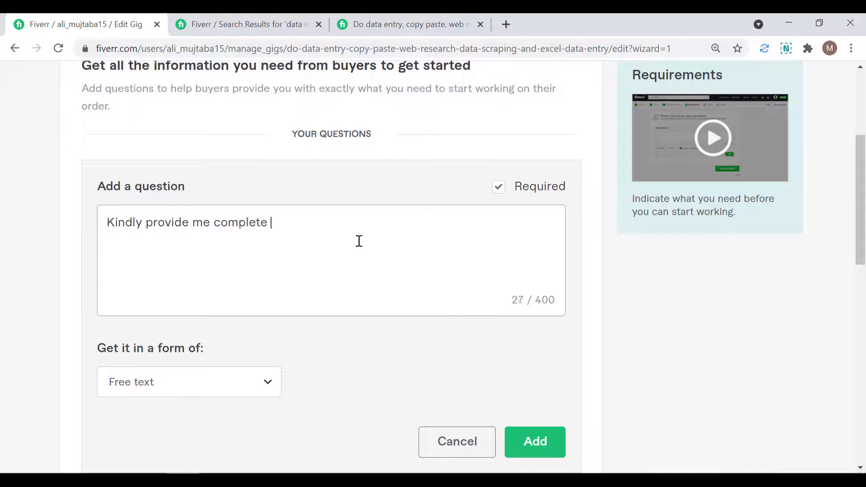
pyautogui.write('detail of  your ')
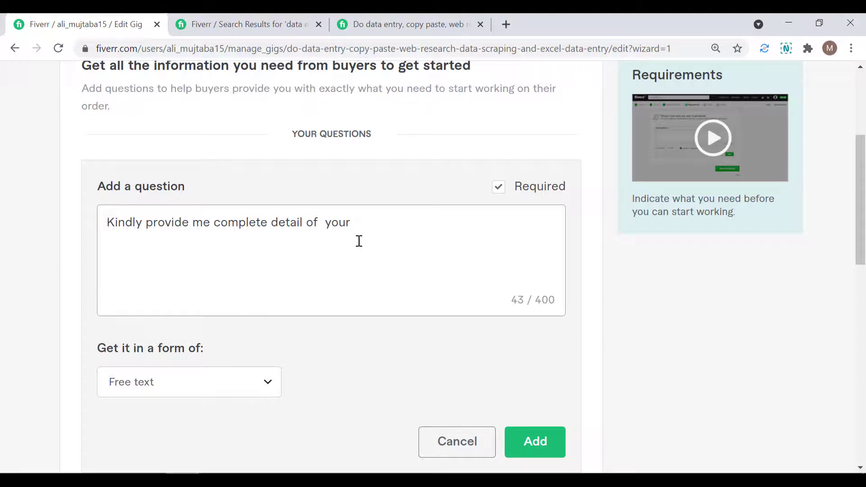
pyautogui.write('project so ')
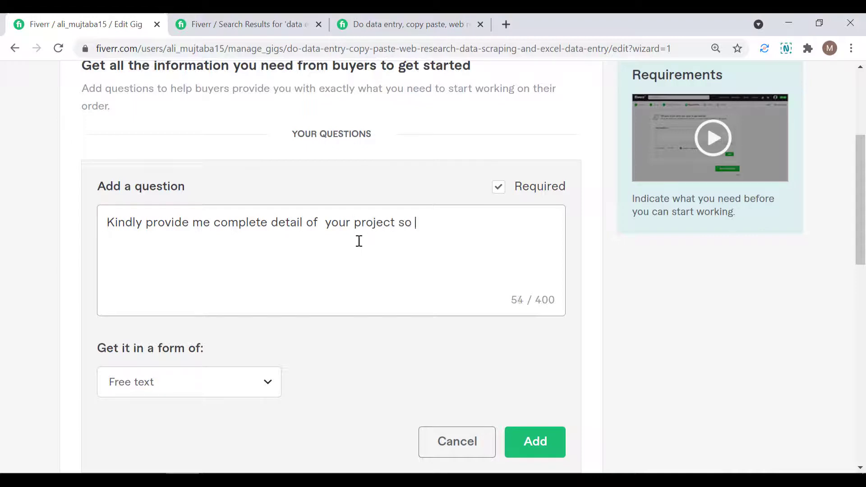
pyautogui.write('I can work better ')
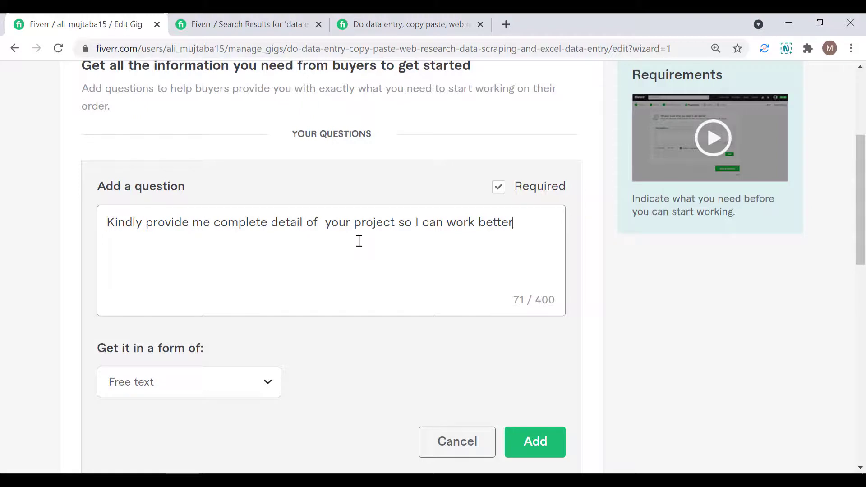
pyautogui.write('. Thanks')
pyautogui.click(324, 228)
pyautogui.press('BackSpace')
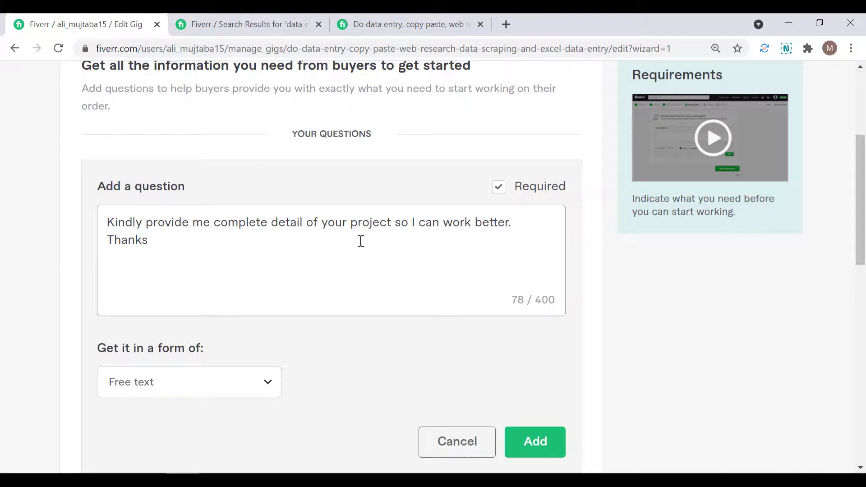
# - Choose Free text as the question's answer form and add the question to the gig requirements
pyautogui.scroll(-1, 364, 241)
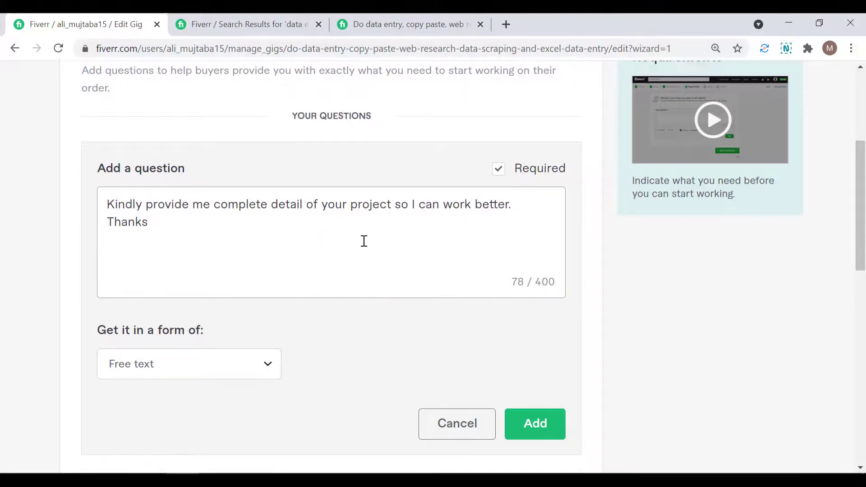
pyautogui.click(248, 337)
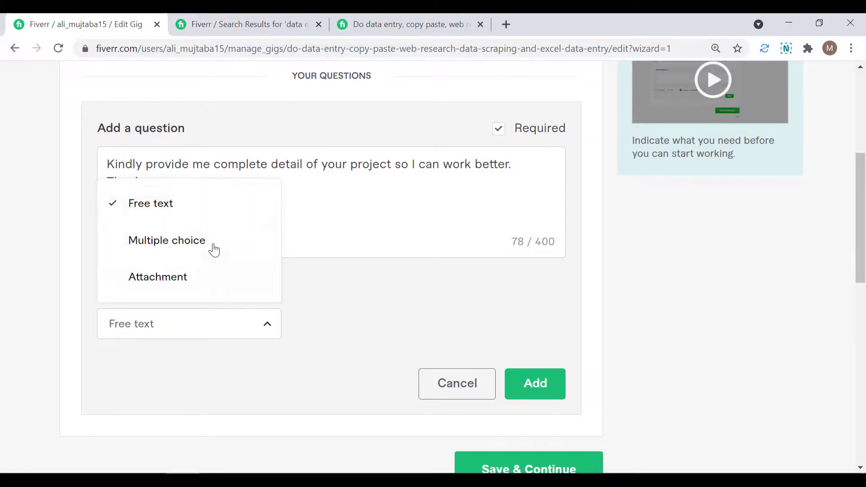
pyautogui.click(208, 213)
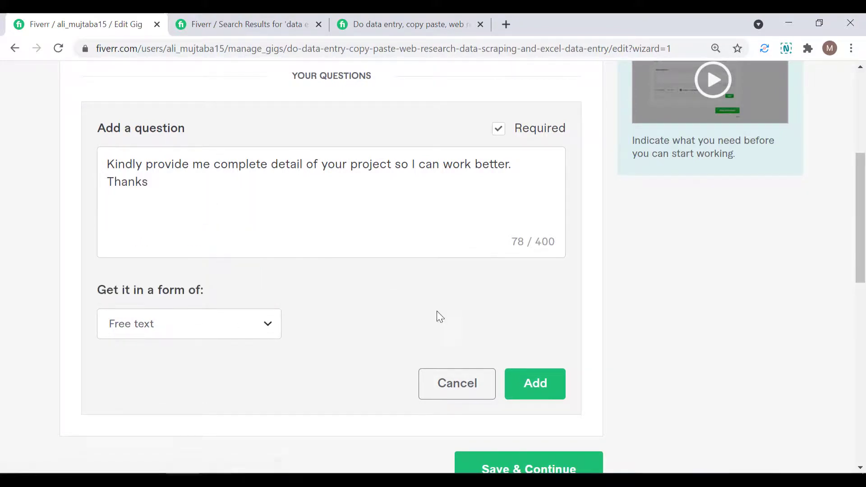
pyautogui.click(535, 383)
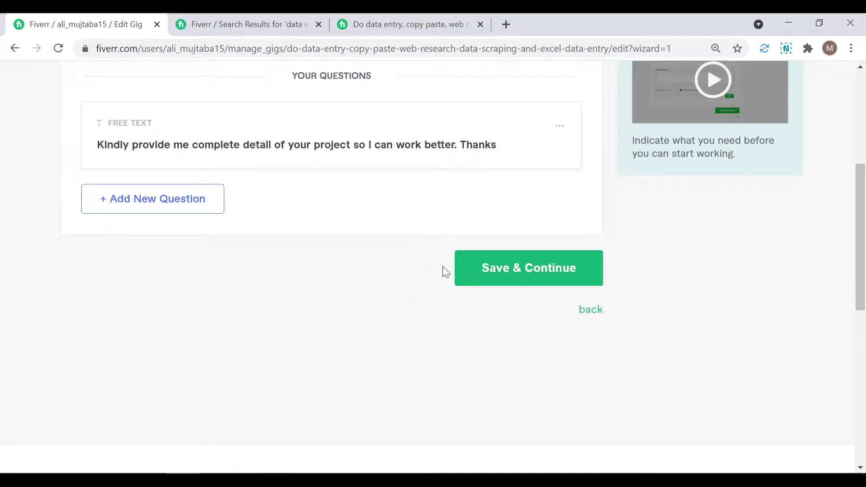
# - Save the buyer requirements and upload the "Data Entry" picture from the Pics folder as the gig's first gallery image
pyautogui.click(491, 280)
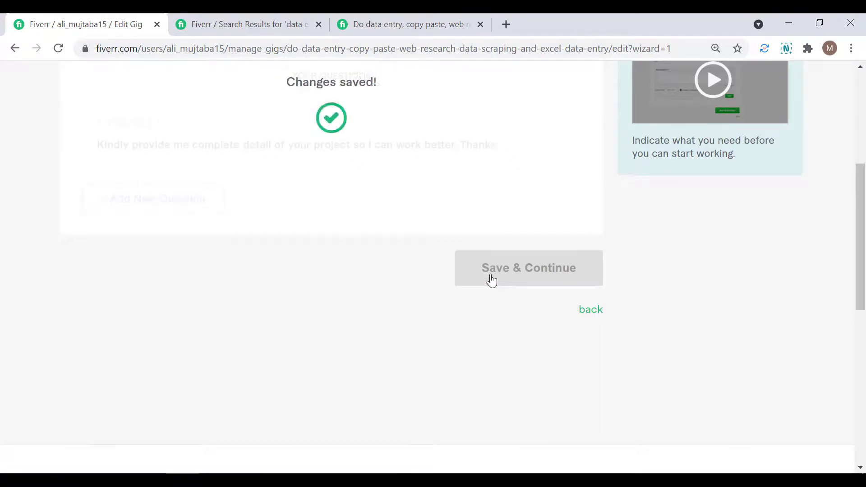
pyautogui.scroll(-5, 492, 281)
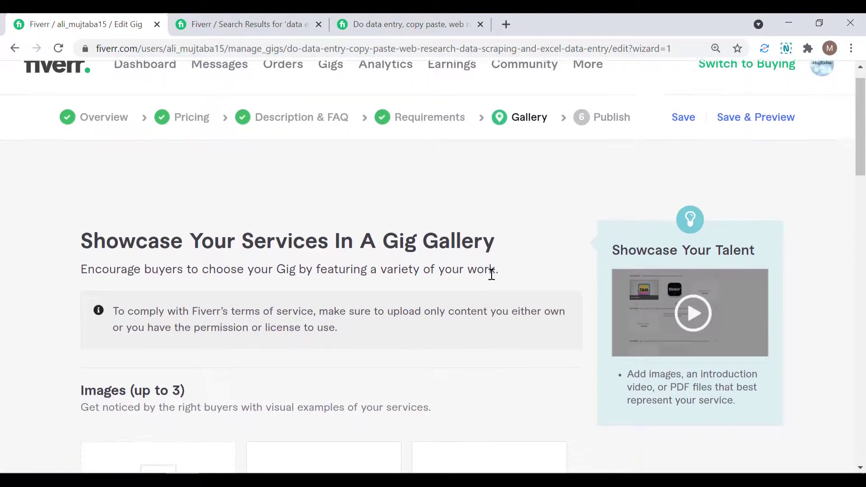
pyautogui.scroll(-3, 492, 274)
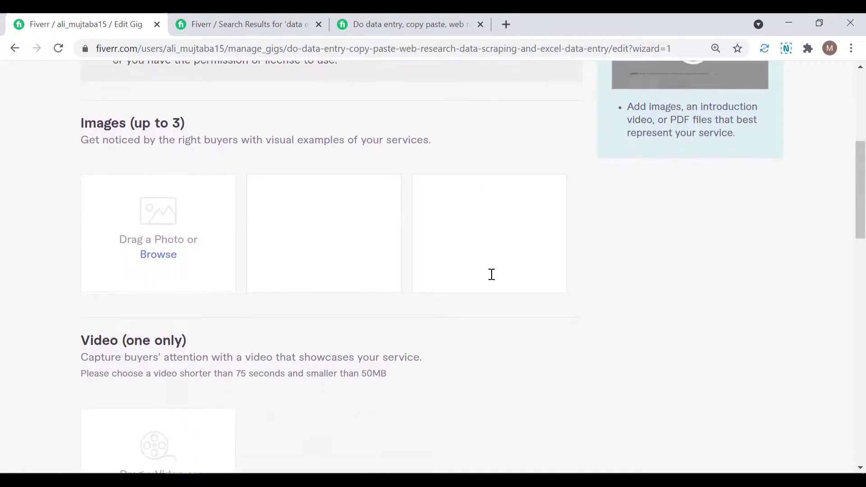
pyautogui.scroll(1, 492, 275)
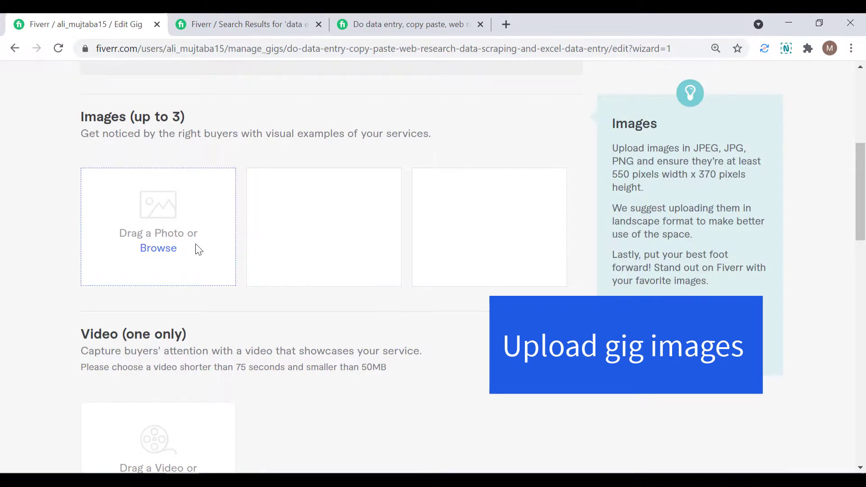
pyautogui.click(199, 249)
pyautogui.click(168, 140)
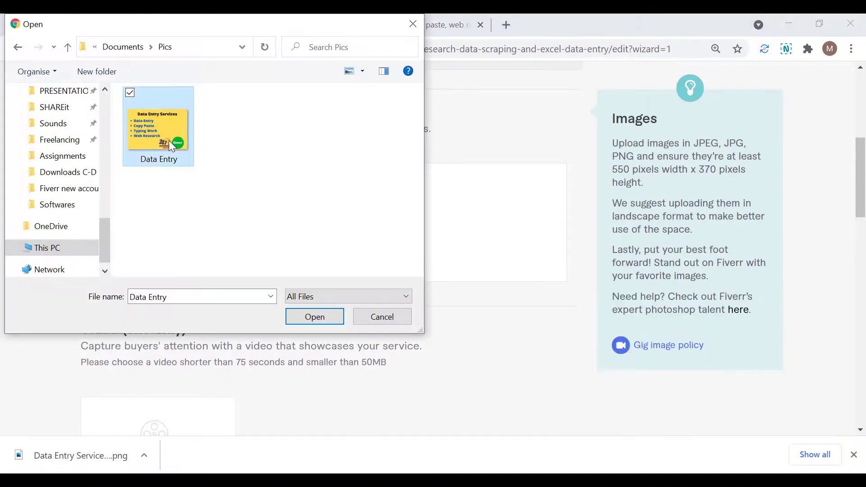
pyautogui.click(313, 318)
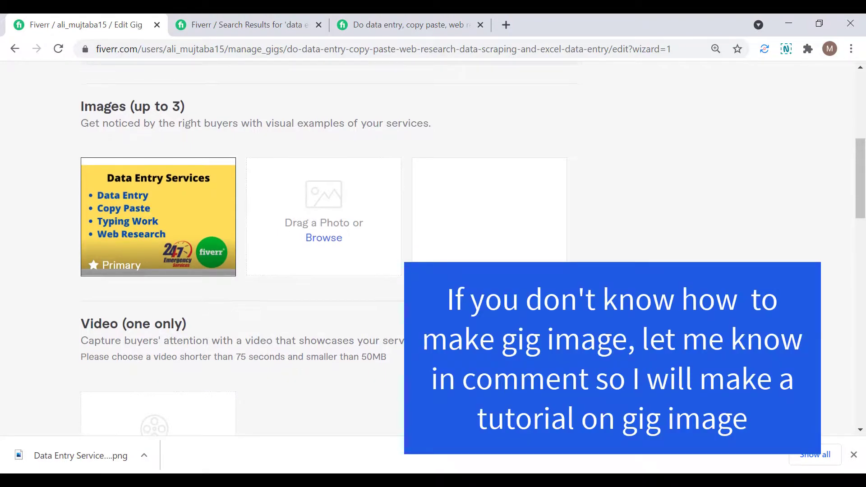
# - Review the gallery sections, then save the gallery without a video or documents and continue to publishing
pyautogui.scroll(-4, 433, 248)
pyautogui.scroll(3, 433, 249)
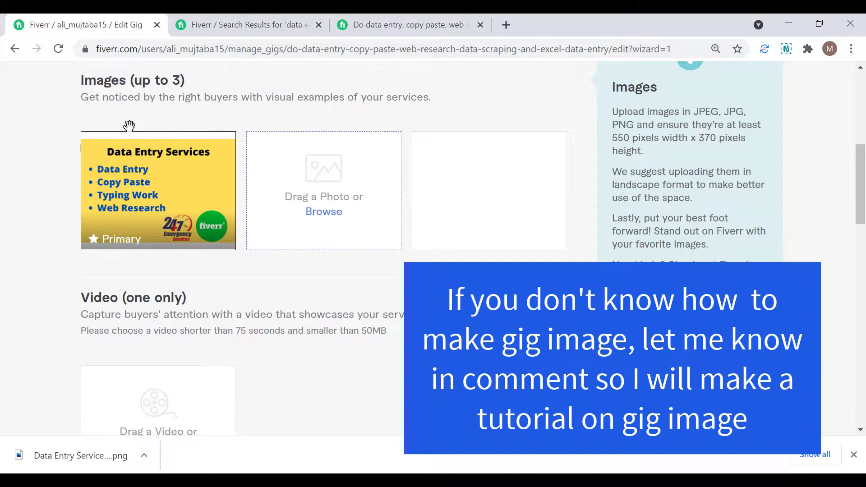
pyautogui.scroll(-4, 379, 285)
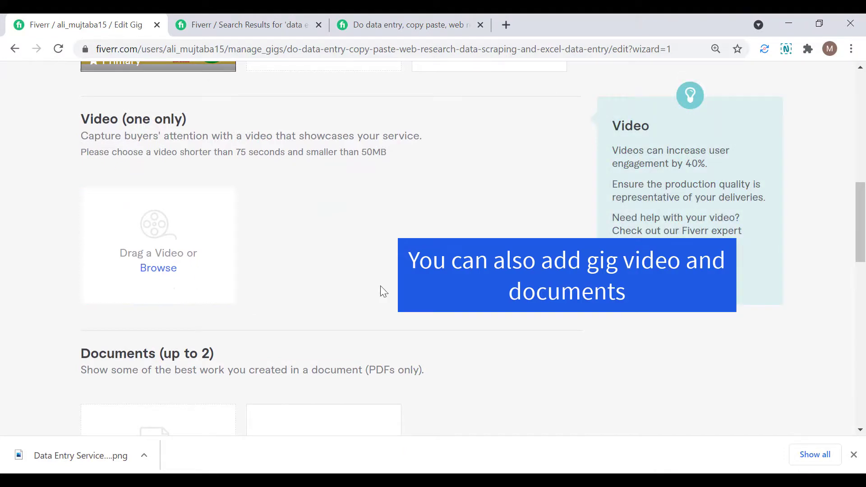
pyautogui.scroll(-4, 383, 290)
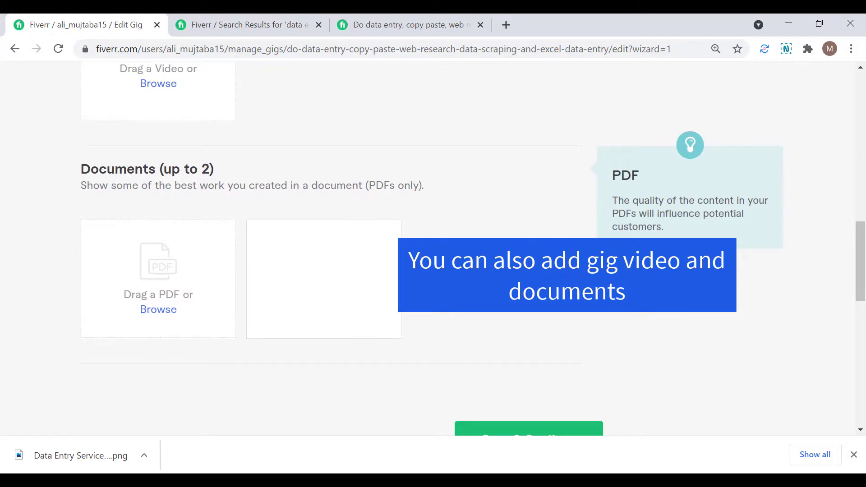
pyautogui.scroll(-2, 497, 293)
pyautogui.click(523, 361)
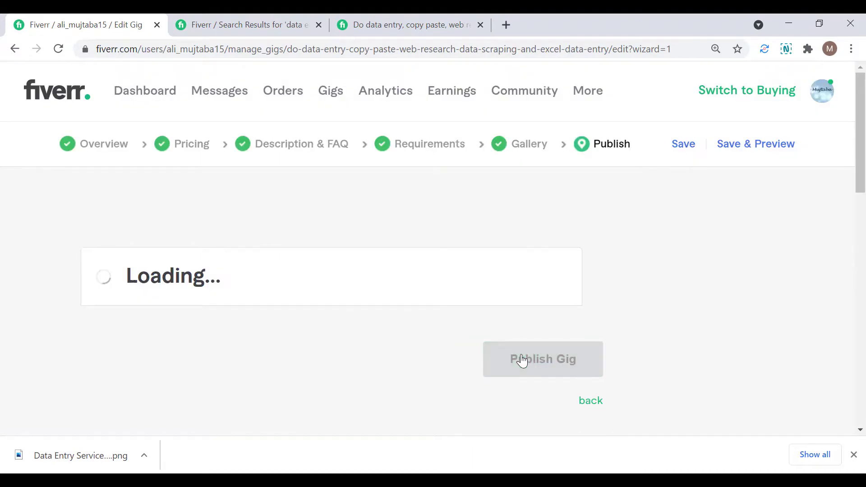
# - Answer "No" to the Form W-9 question "Are you a U.S. person?", save the answer and close the confirmation
pyautogui.scroll(-4, 522, 361)
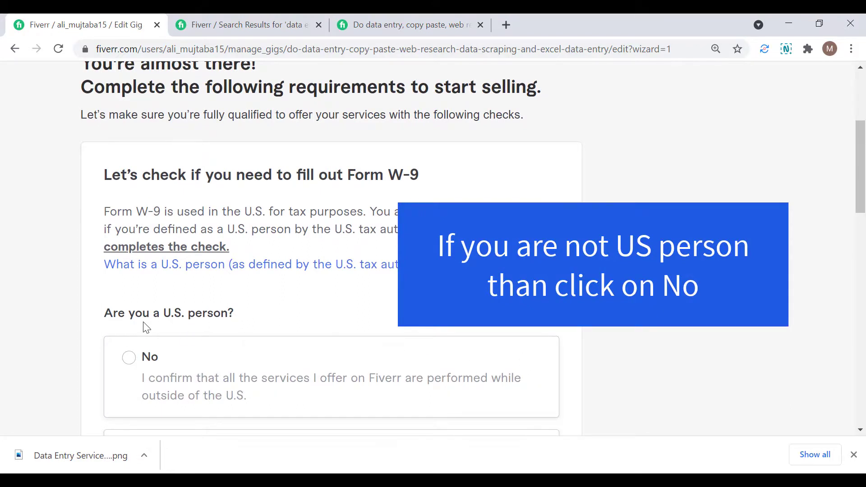
pyautogui.scroll(-2, 258, 325)
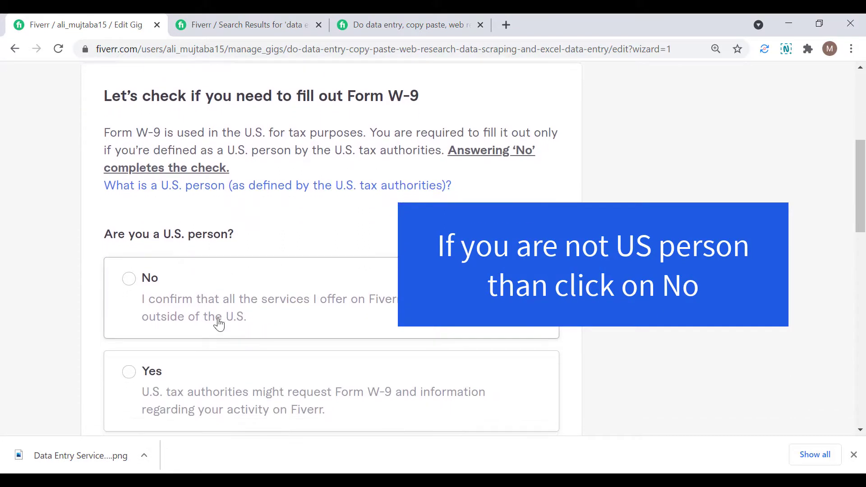
pyautogui.click(131, 281)
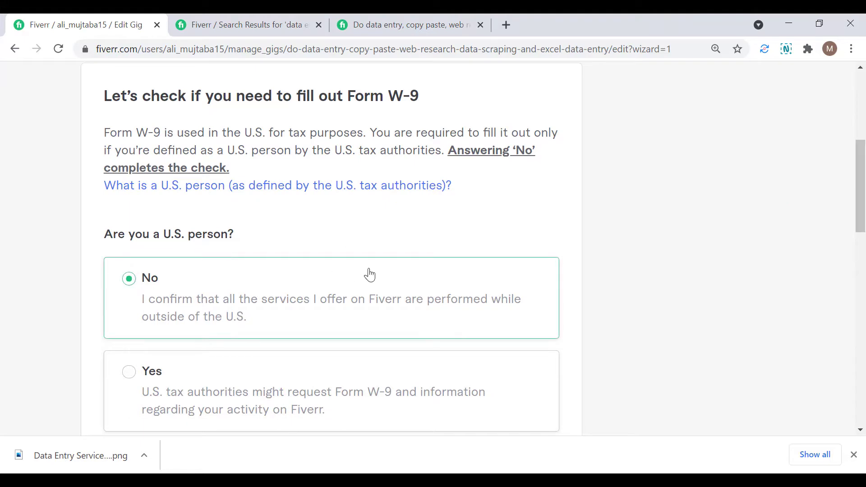
pyautogui.scroll(-4, 370, 275)
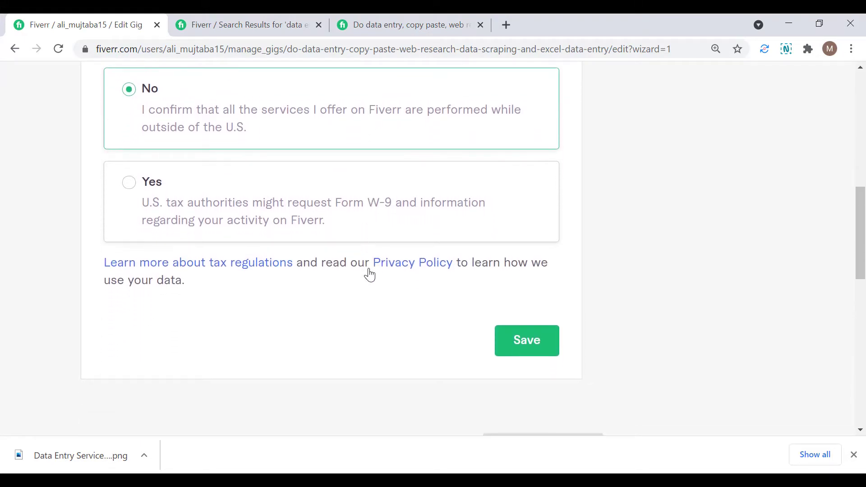
pyautogui.click(526, 340)
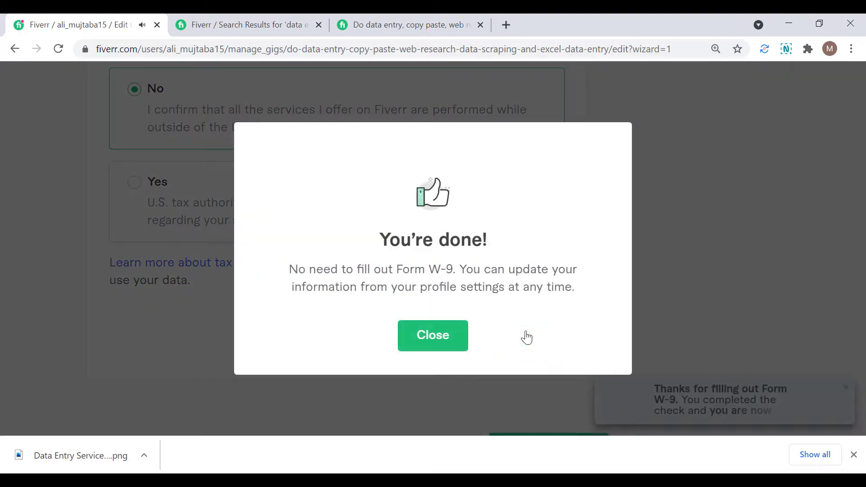
pyautogui.click(444, 339)
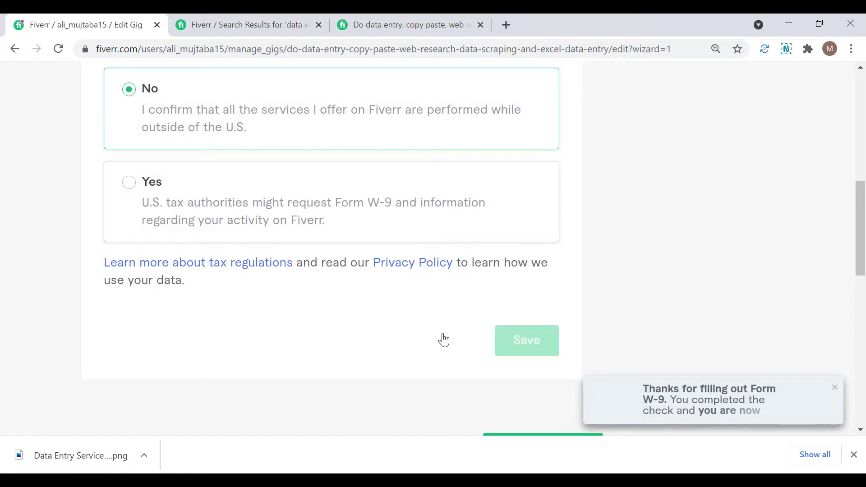
# - Publish the data entry gig and finish the wizard to return to the list of active gigs
pyautogui.scroll(-4, 444, 339)
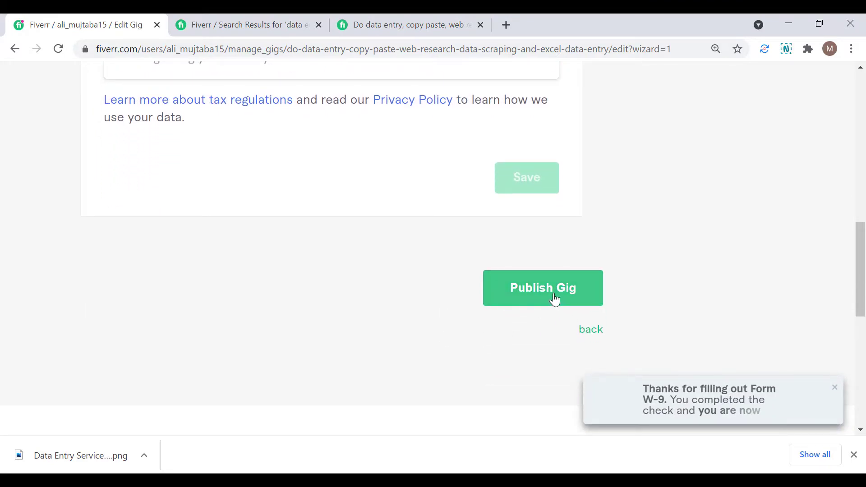
pyautogui.click(555, 301)
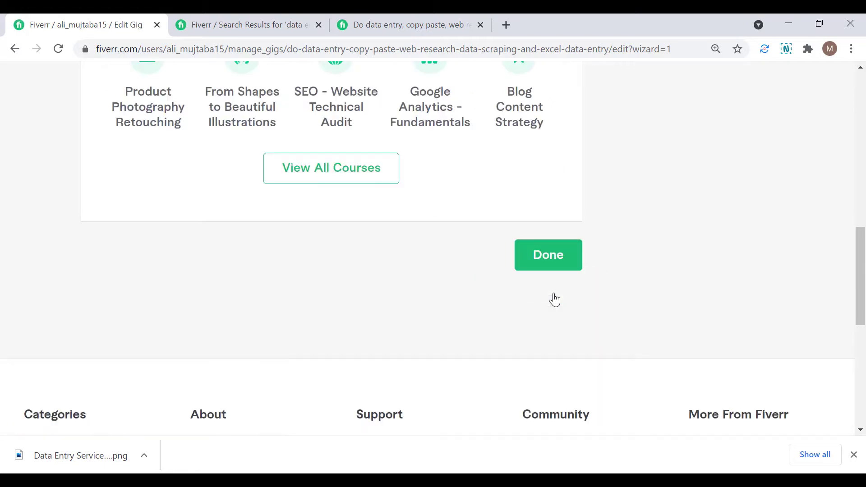
pyautogui.click(557, 285)
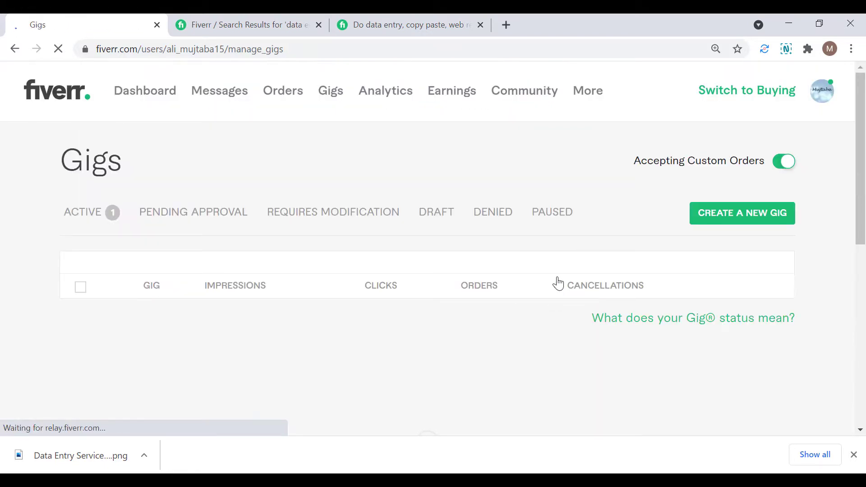
pyautogui.scroll(-1, 563, 325)
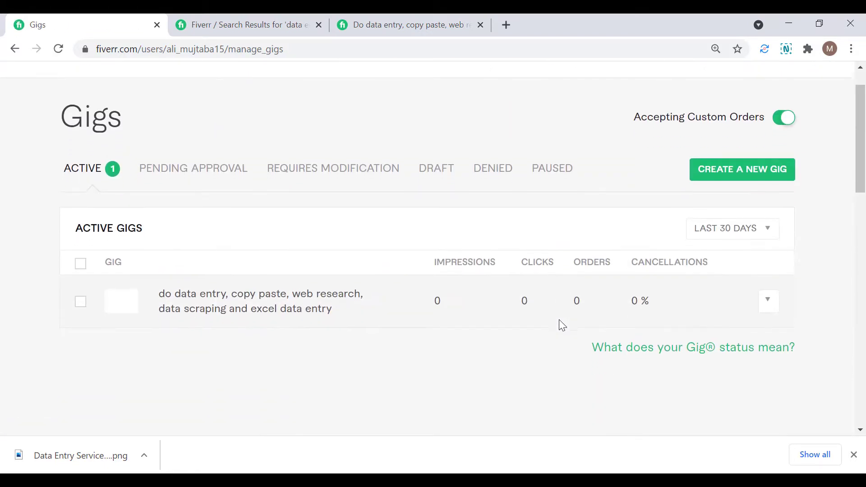